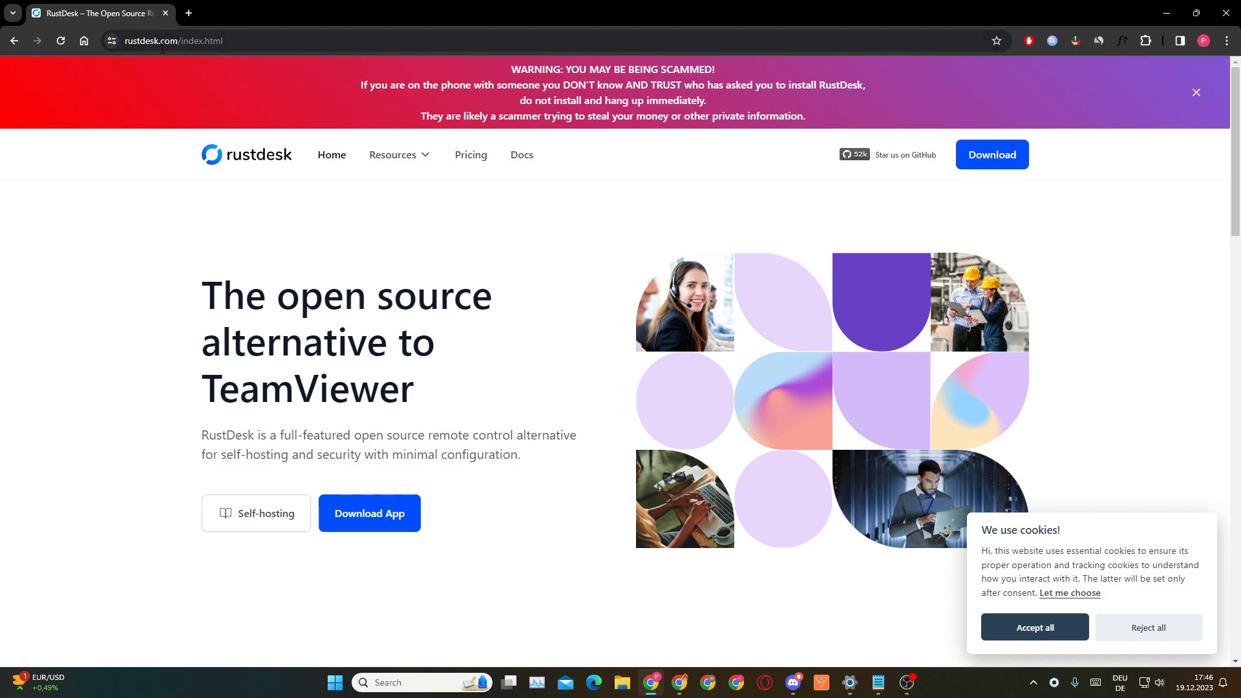
Download the x86-64 Windows build of RustDesk 1.2.3 from its GitHub release page and return to the RustDesk website
click(370, 517)
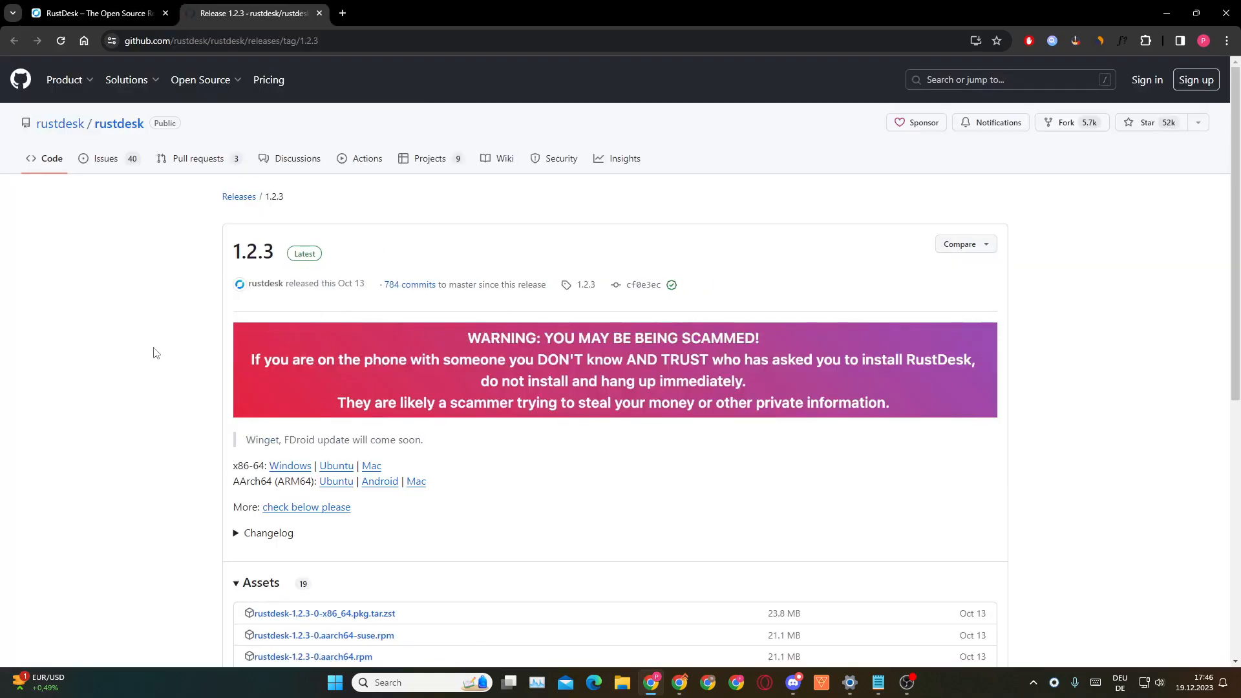
scroll(178, 349, down, 2)
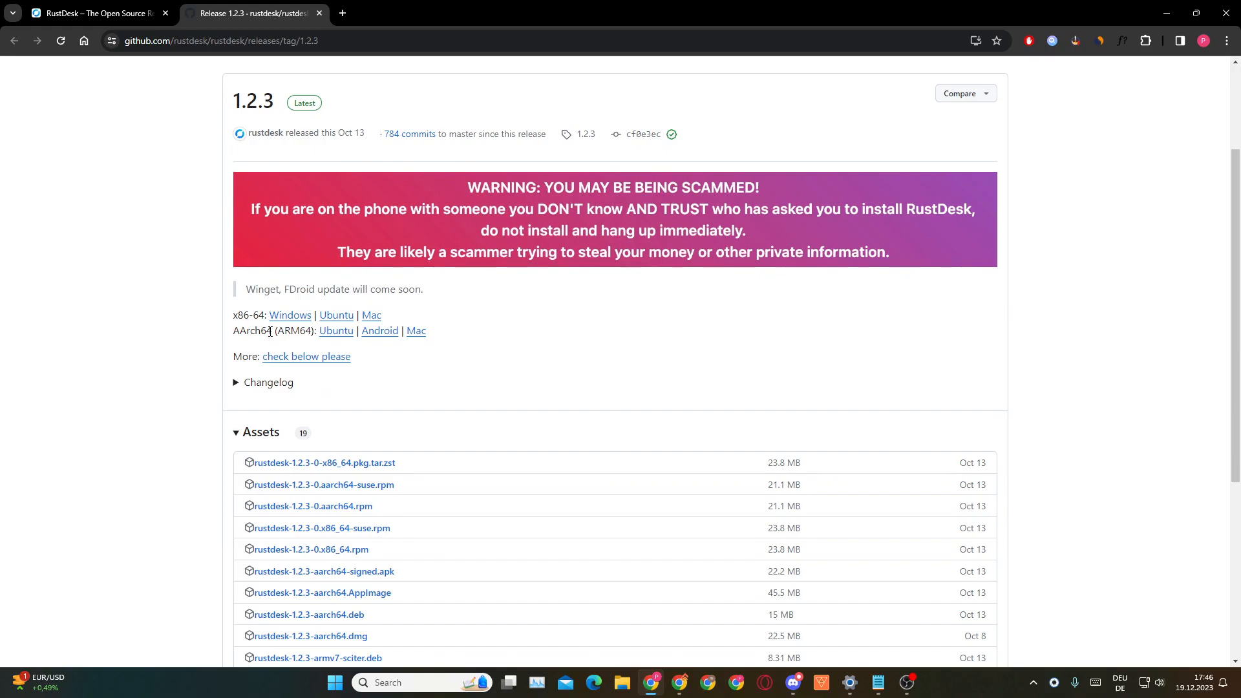
click(291, 318)
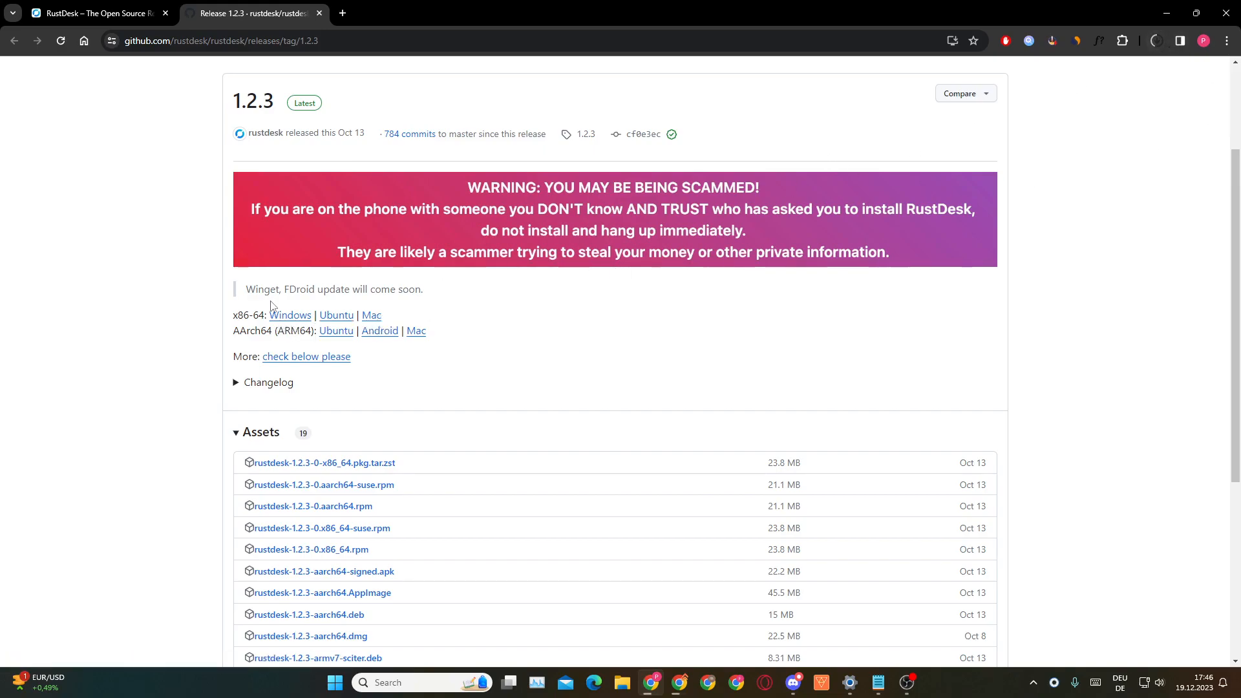
scroll(271, 307, down, 5)
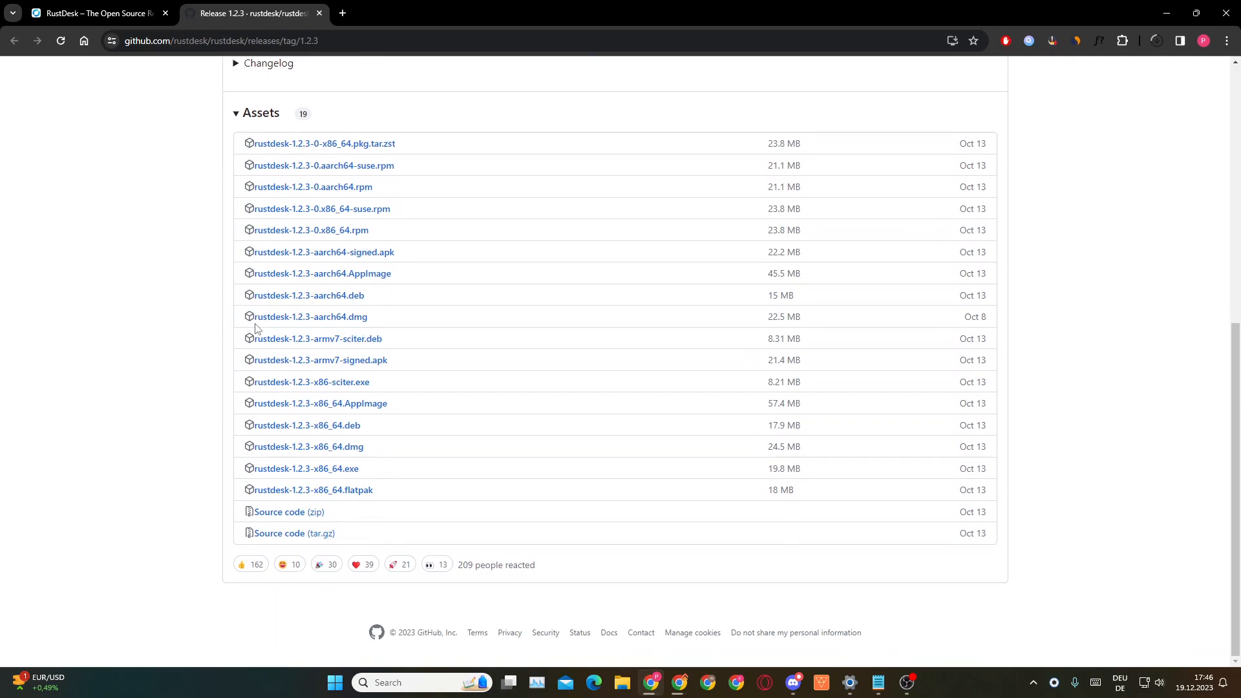
scroll(251, 324, up, 7)
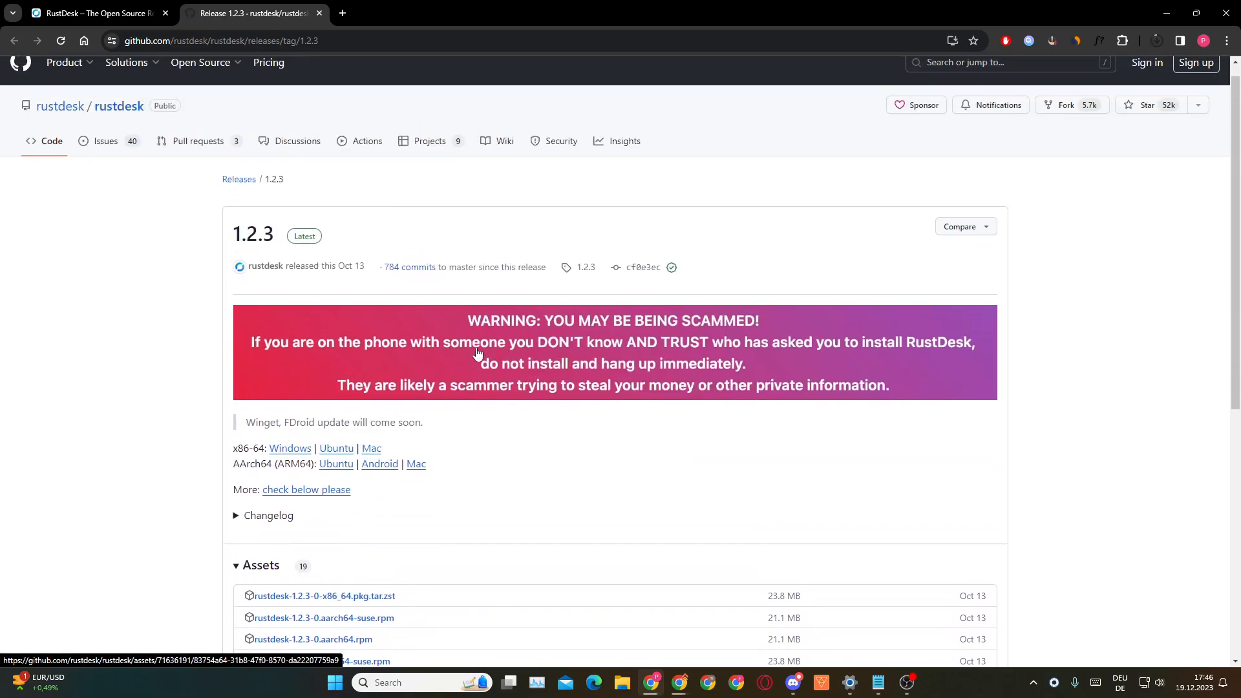
click(65, 9)
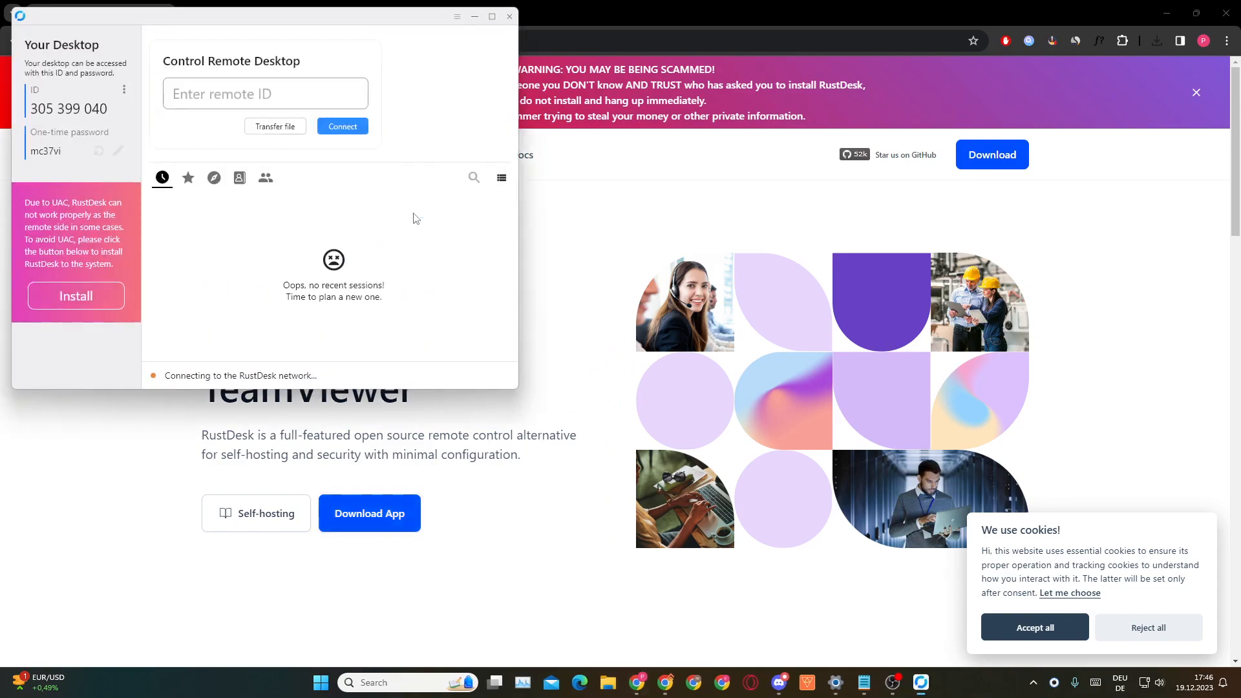
Enlarge the RustDesk window and place it near the centre of the screen
drag(363, 24, 663, 167)
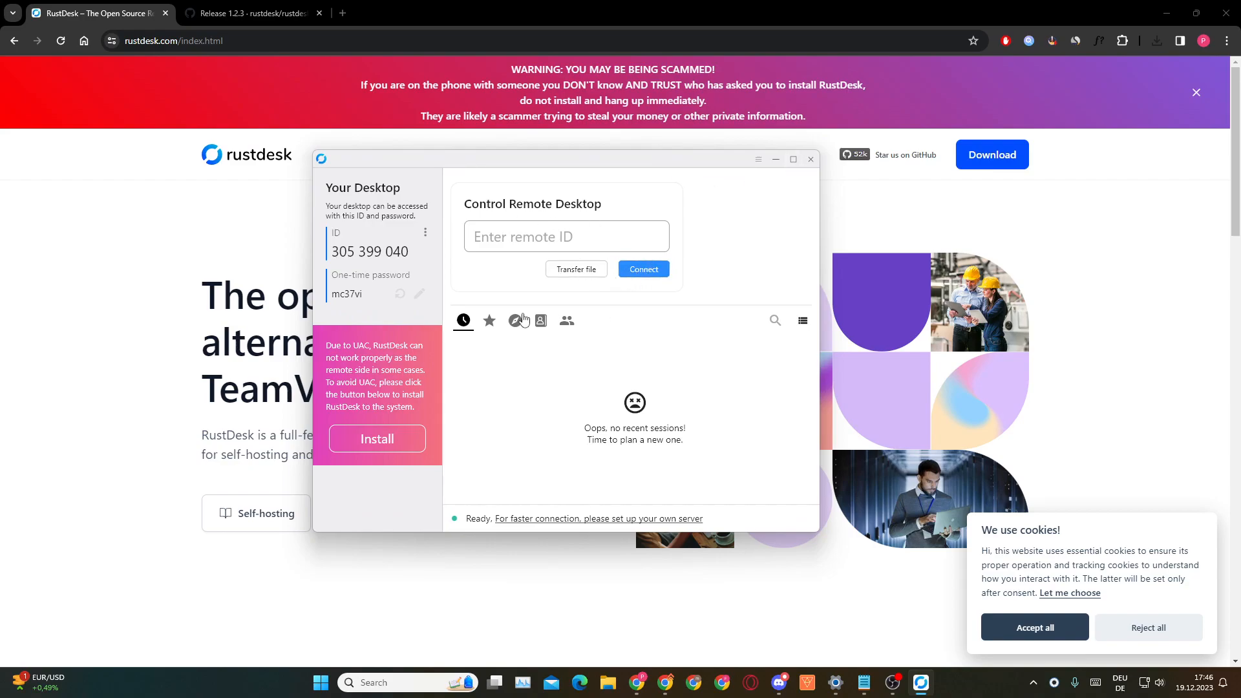
click(794, 160)
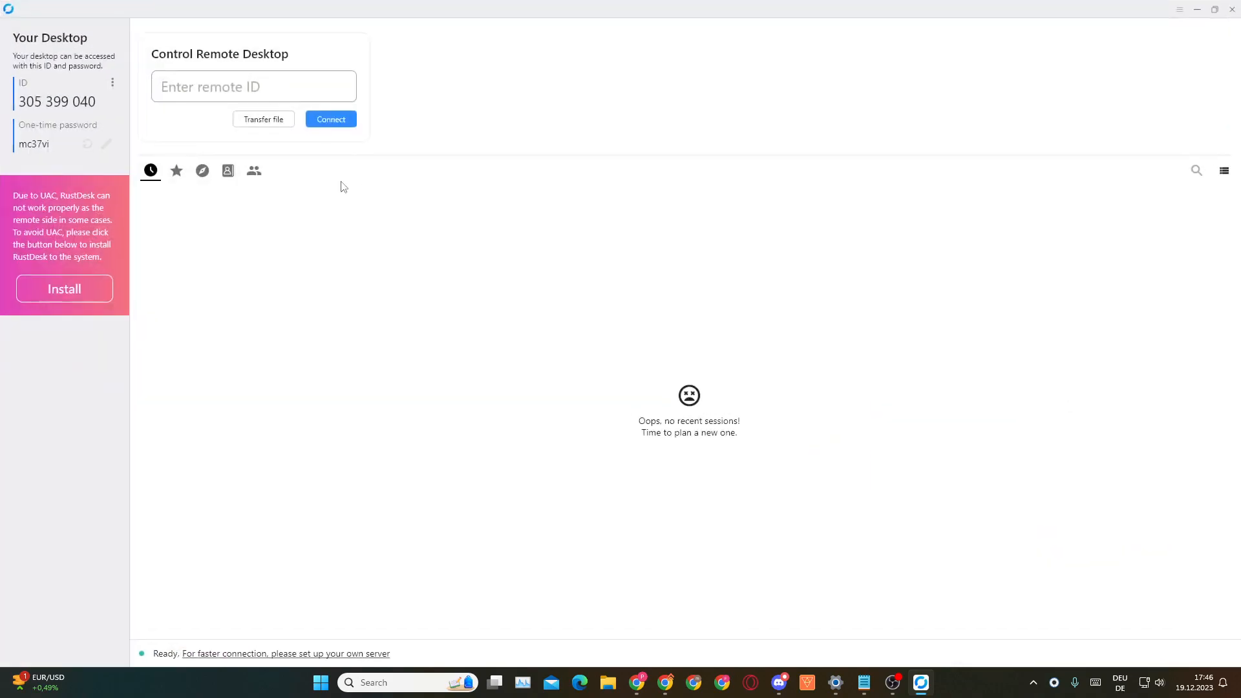
click(1215, 9)
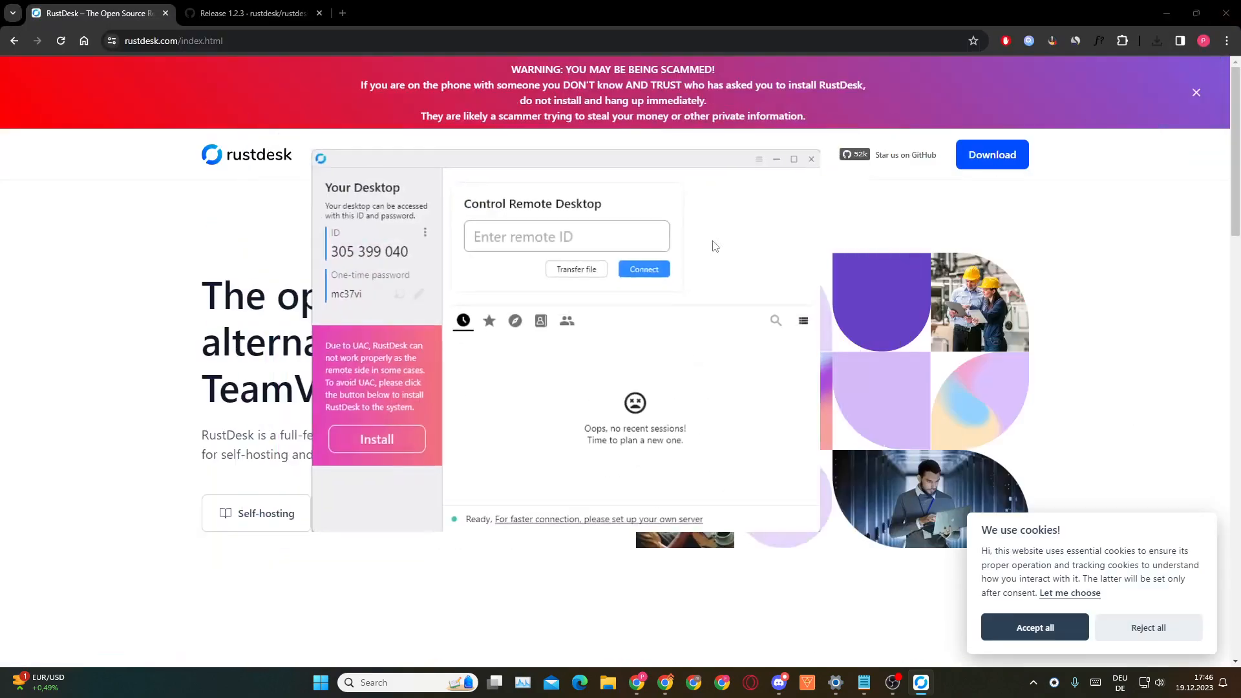
drag(819, 531, 965, 561)
drag(482, 171, 360, 157)
drag(278, 248, 331, 247)
click(341, 243)
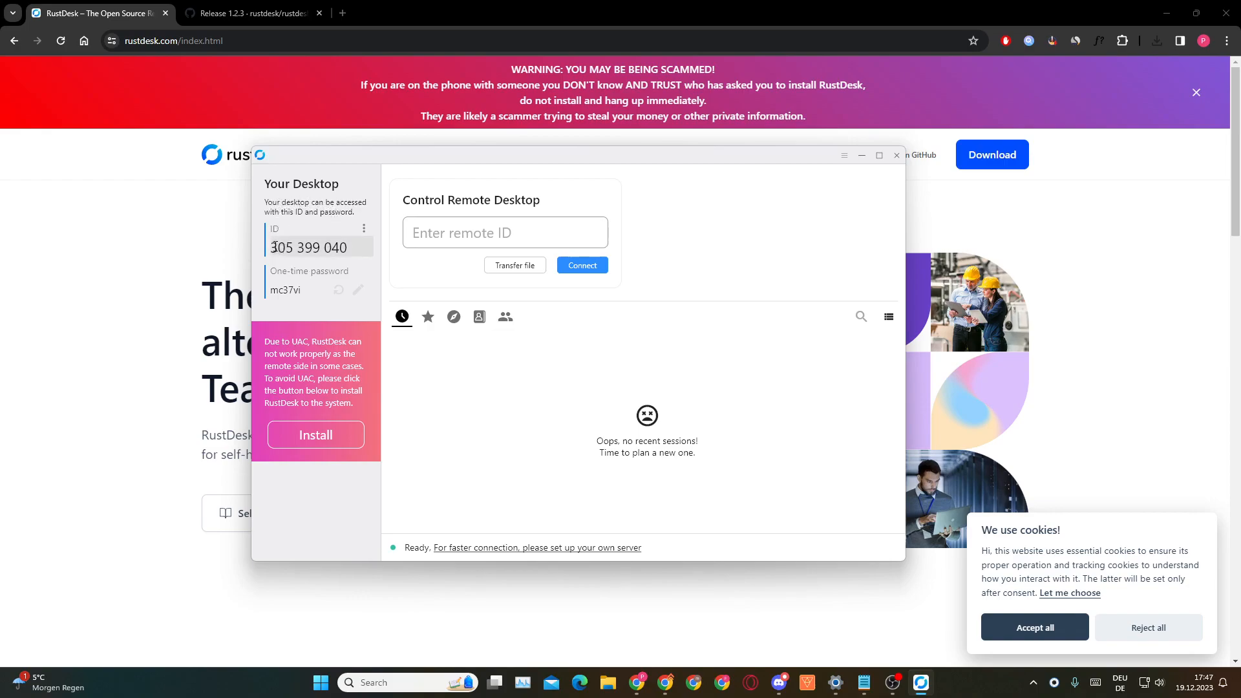
drag(600, 157, 577, 163)
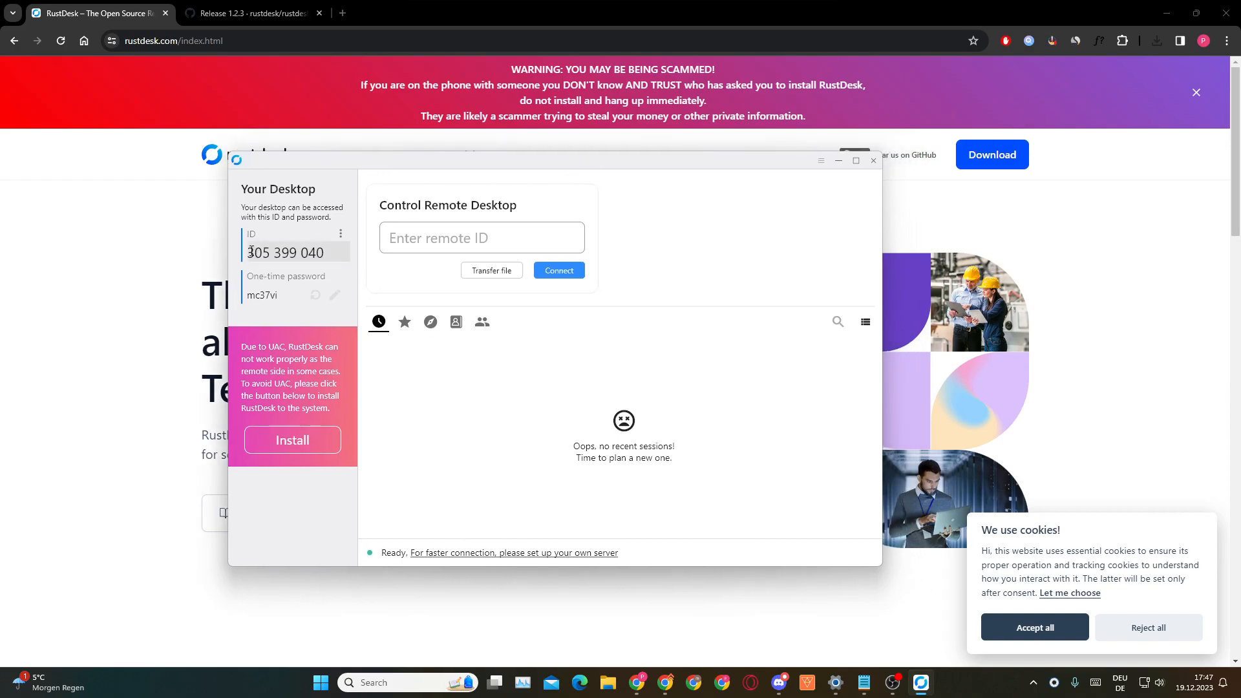
Copy this desktop's ID to the clipboard
drag(249, 254, 320, 259)
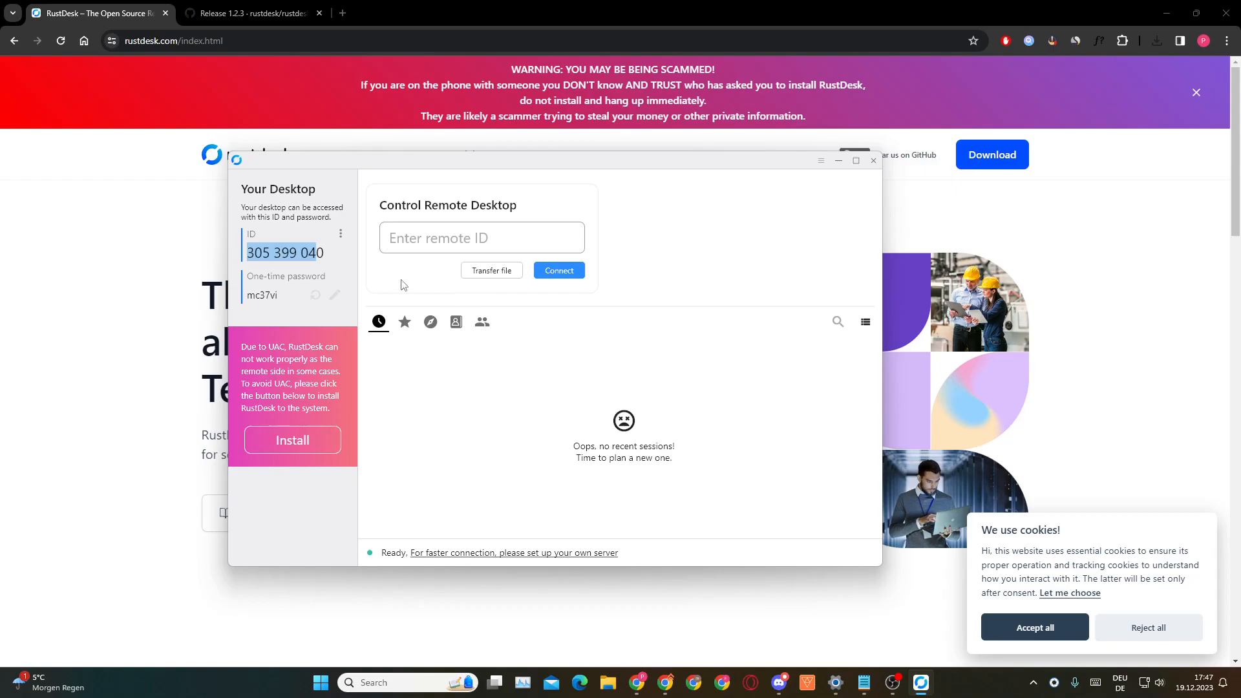
key(ctrl+c)
click(457, 242)
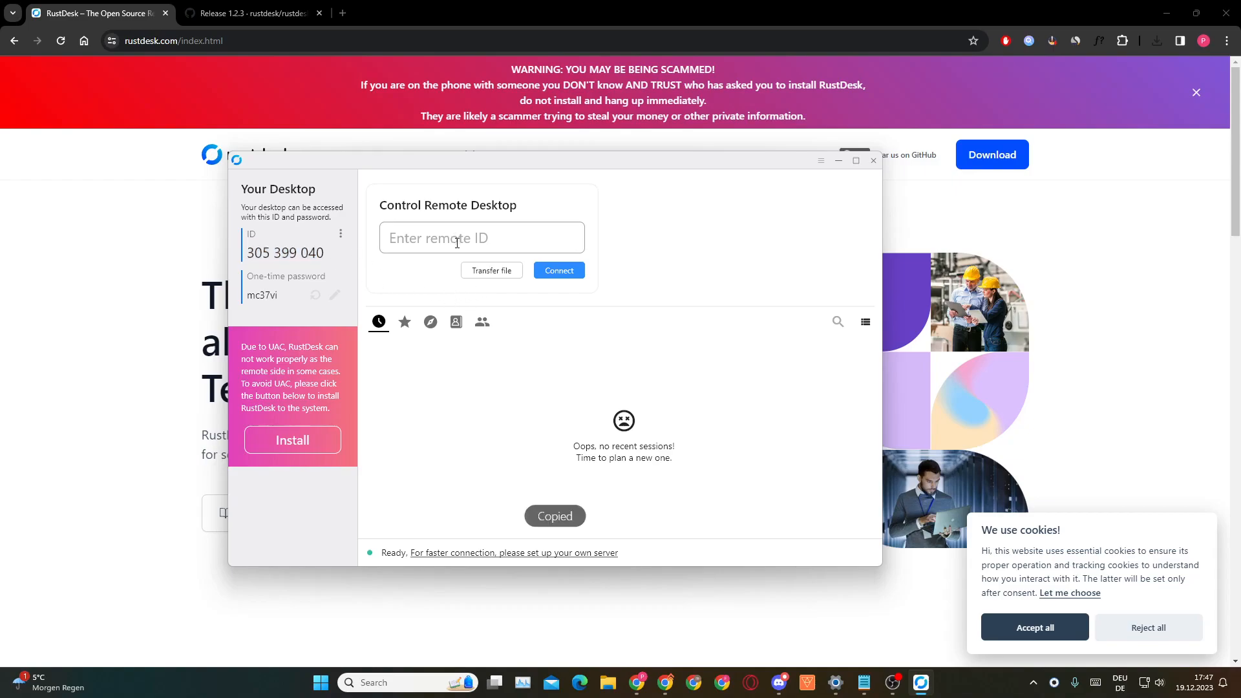
View the general settings briefly and close them to return to the home page
click(339, 237)
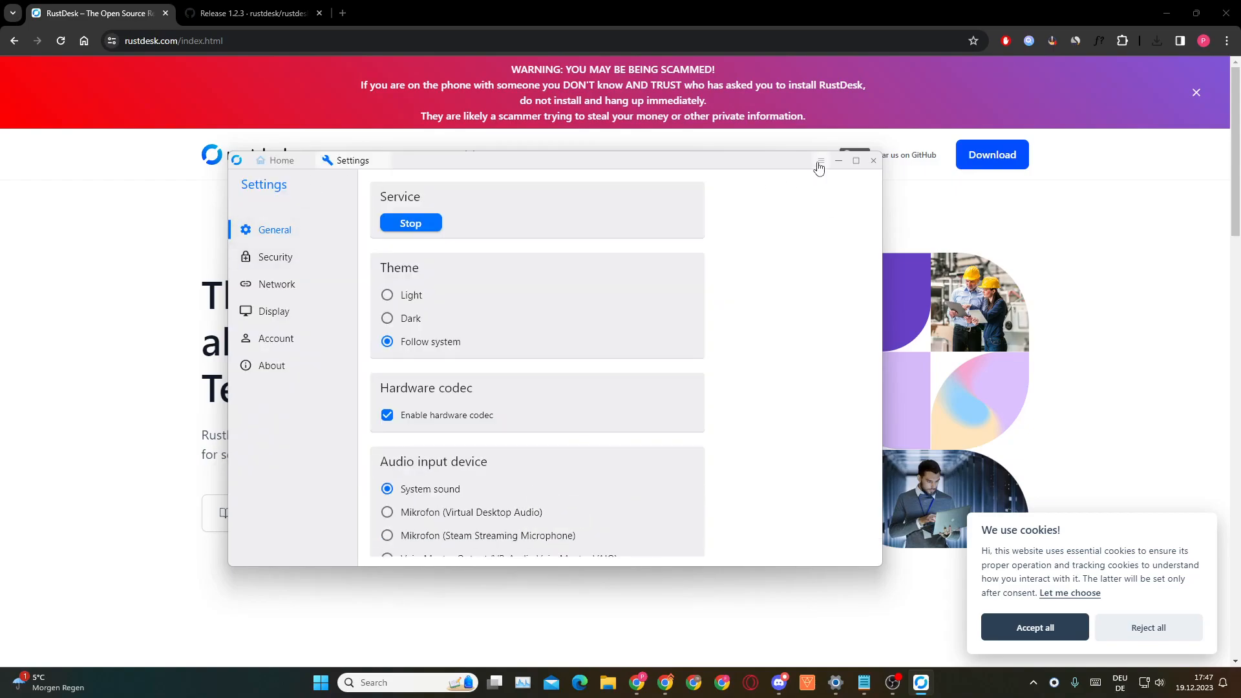
click(282, 162)
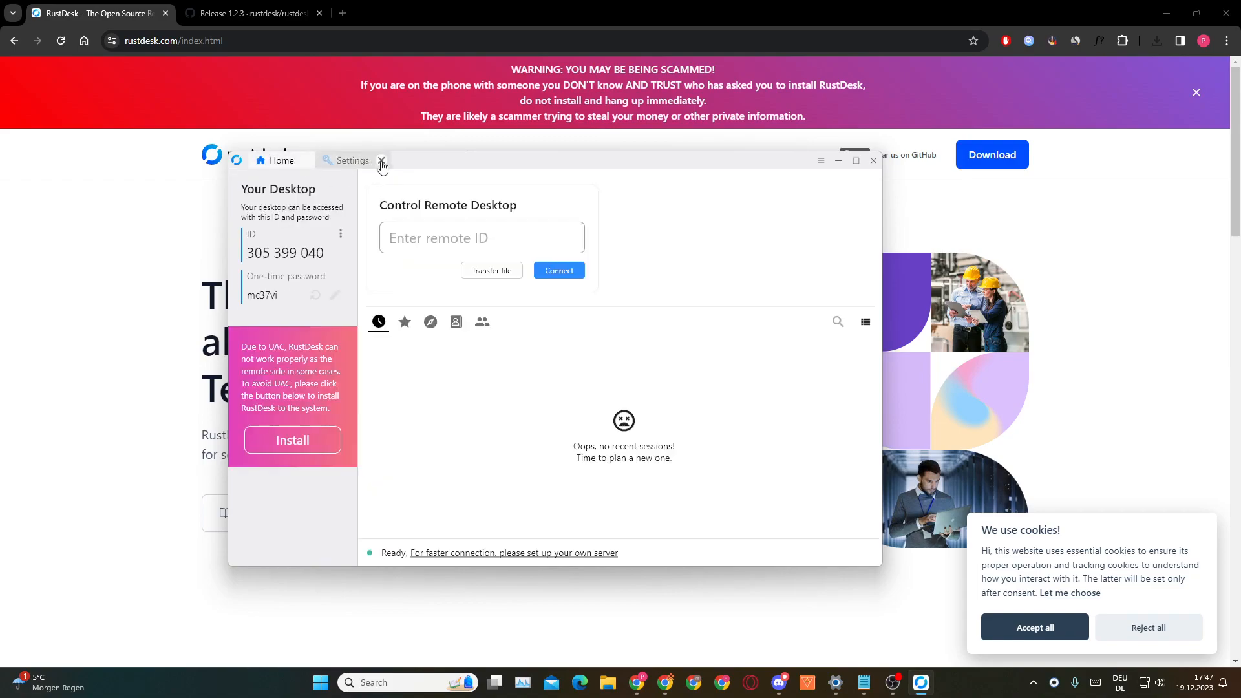
click(382, 160)
Connect to this desktop using its own copied ID as the remote ID and allow RustDesk through the Windows firewall
click(463, 237)
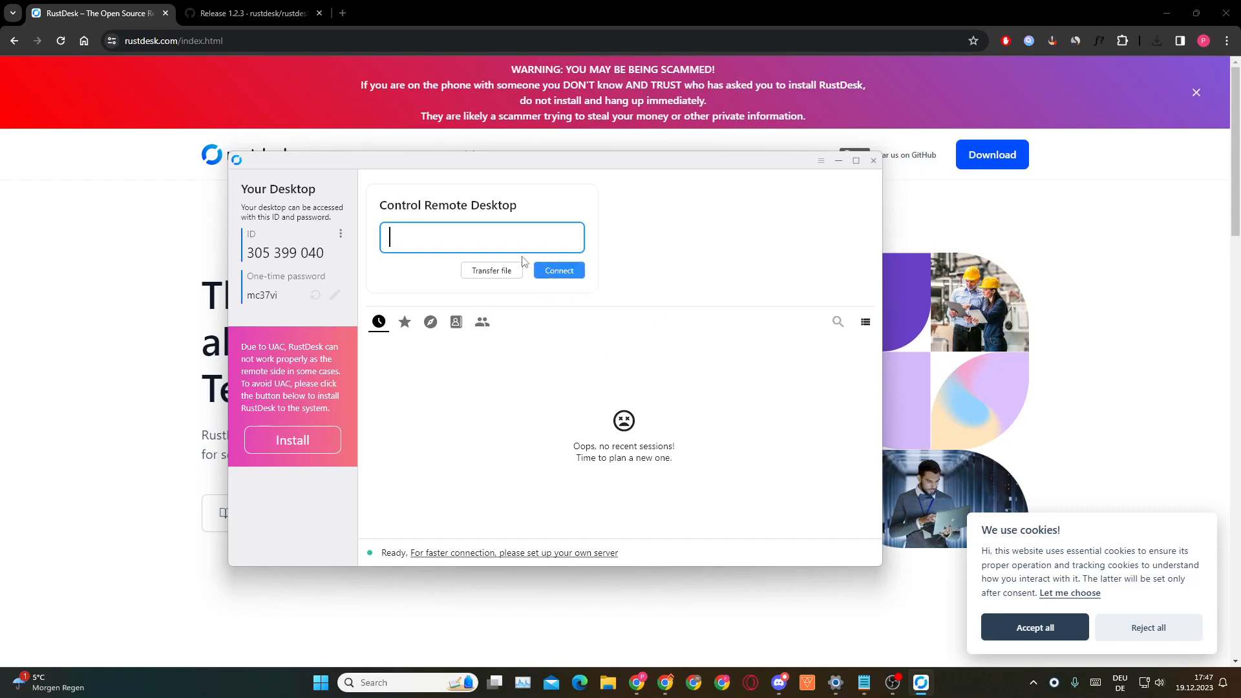
drag(252, 256, 327, 253)
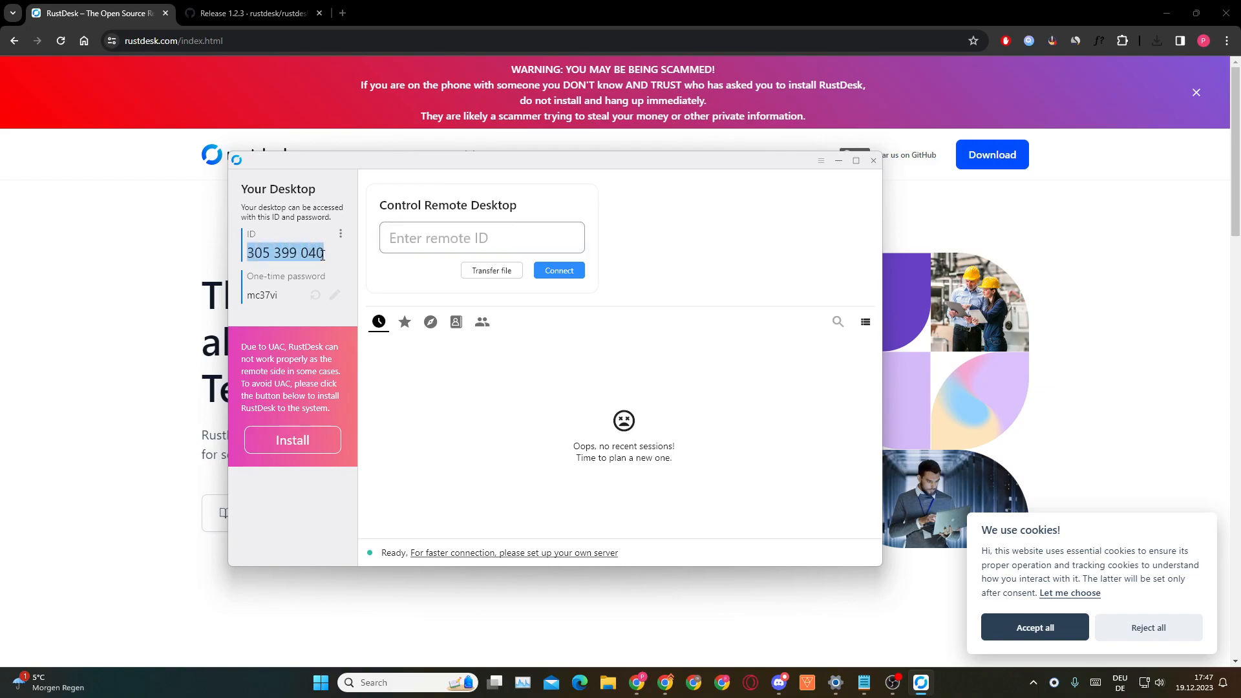
key(ctrl+c)
click(465, 256)
key(ctrl+v)
click(565, 272)
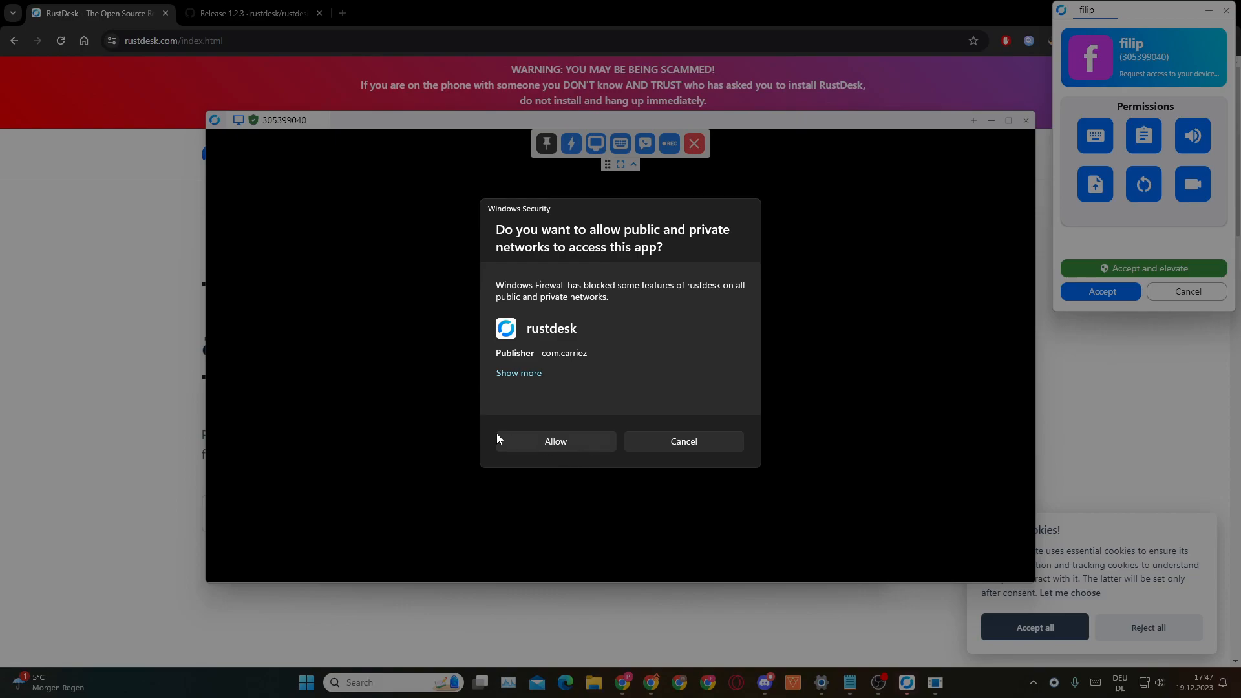
click(560, 443)
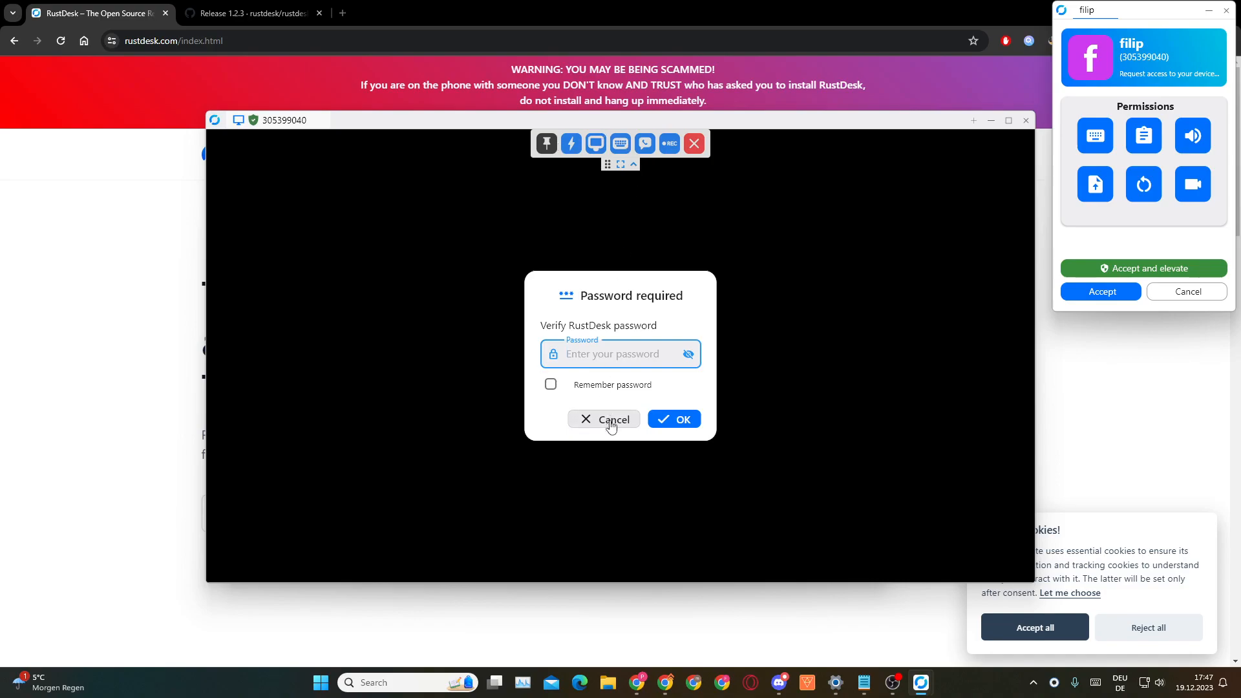
Cancel the password prompt to copy the one-time password, and cancel the repeated connection attempt
click(611, 425)
double_click(263, 297)
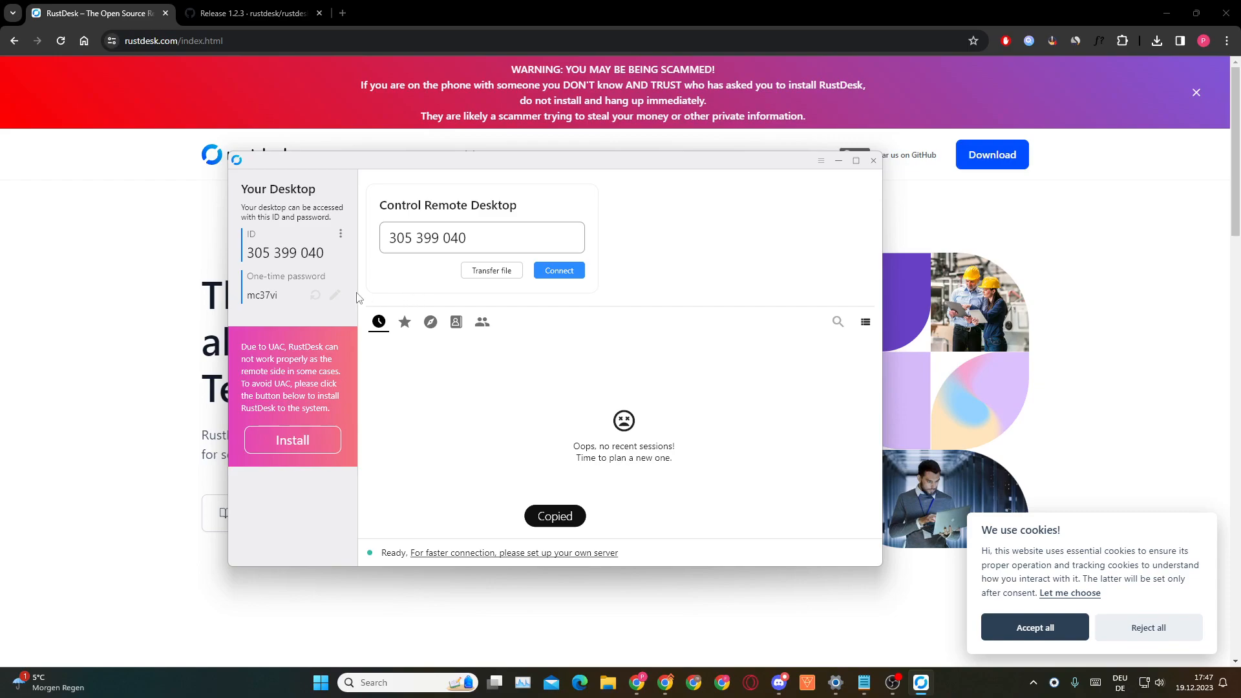
click(554, 271)
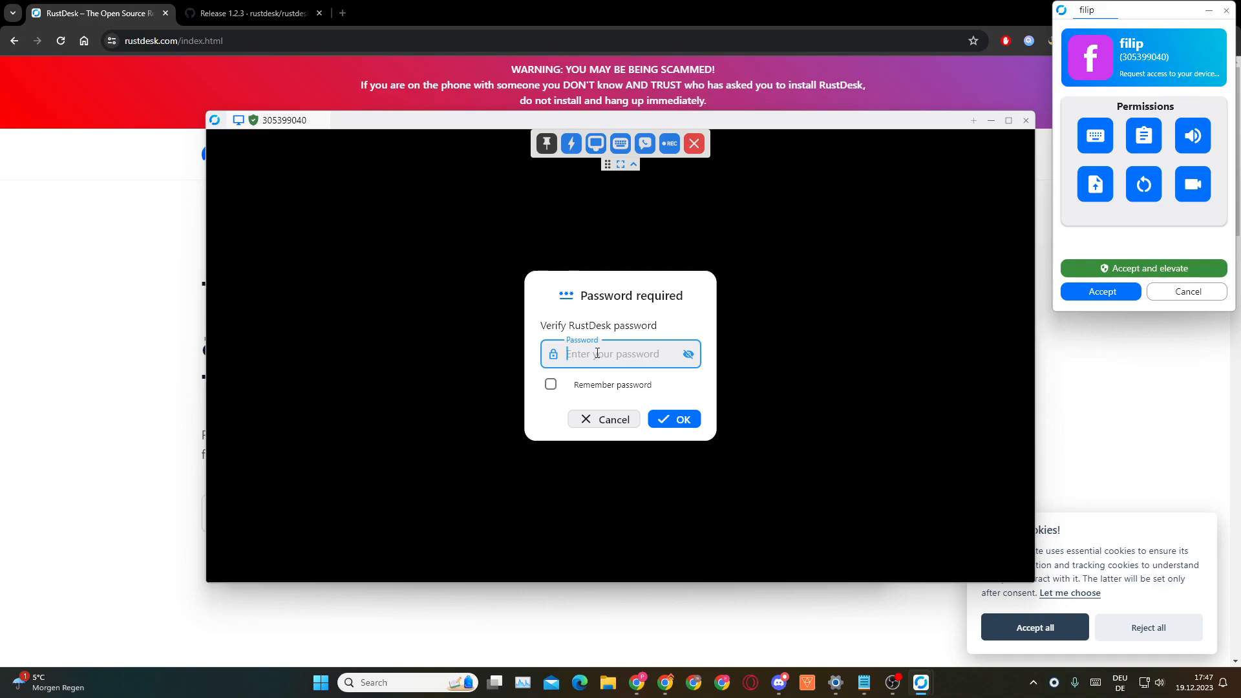
click(611, 421)
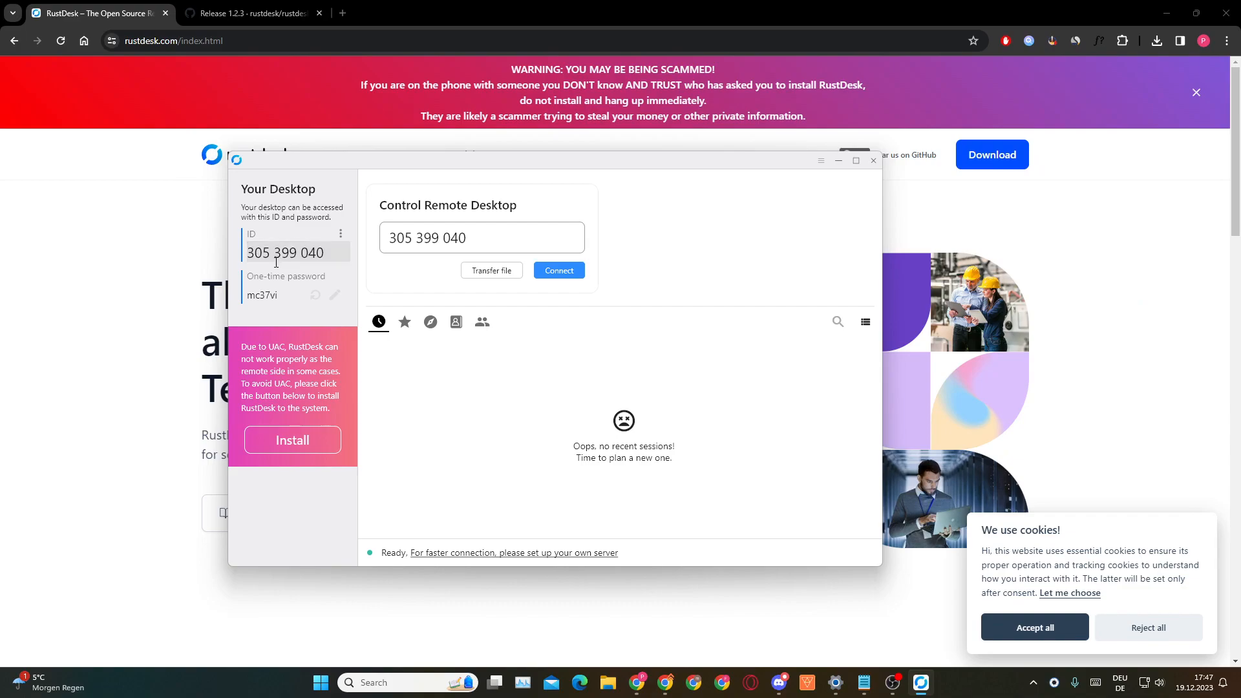
Connect to the entered remote ID and verify the session with the one-time password
click(559, 271)
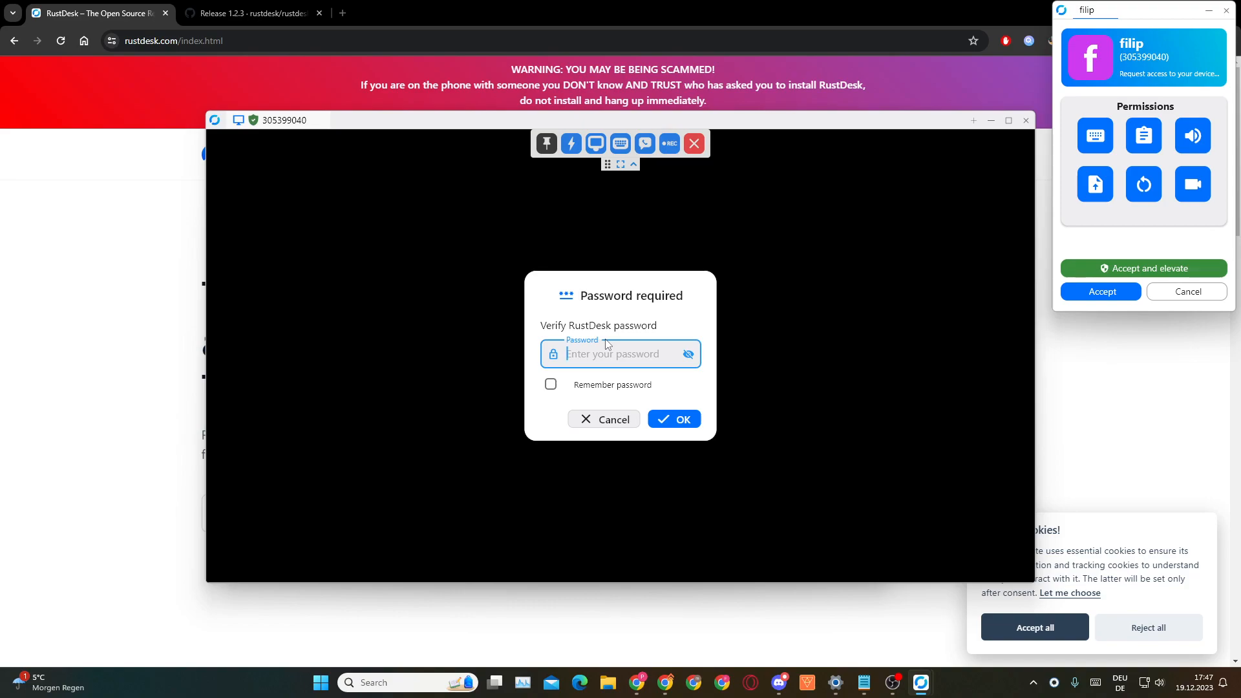
text(••)
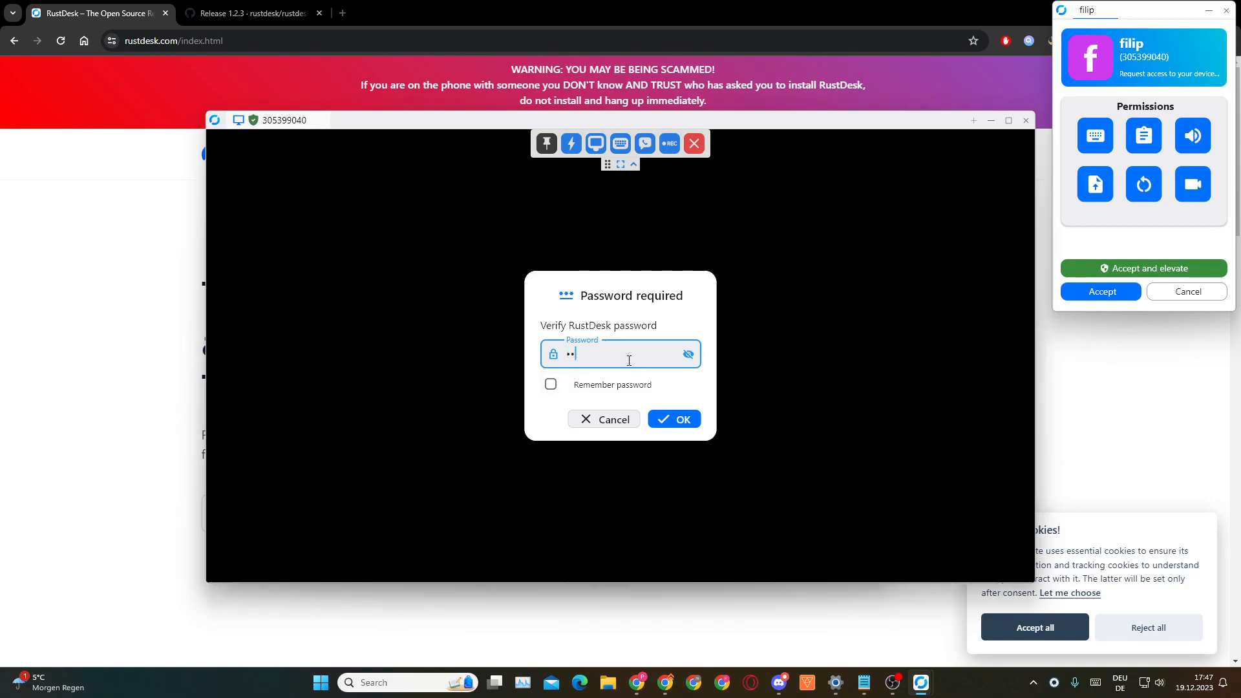
text(••••)
click(669, 419)
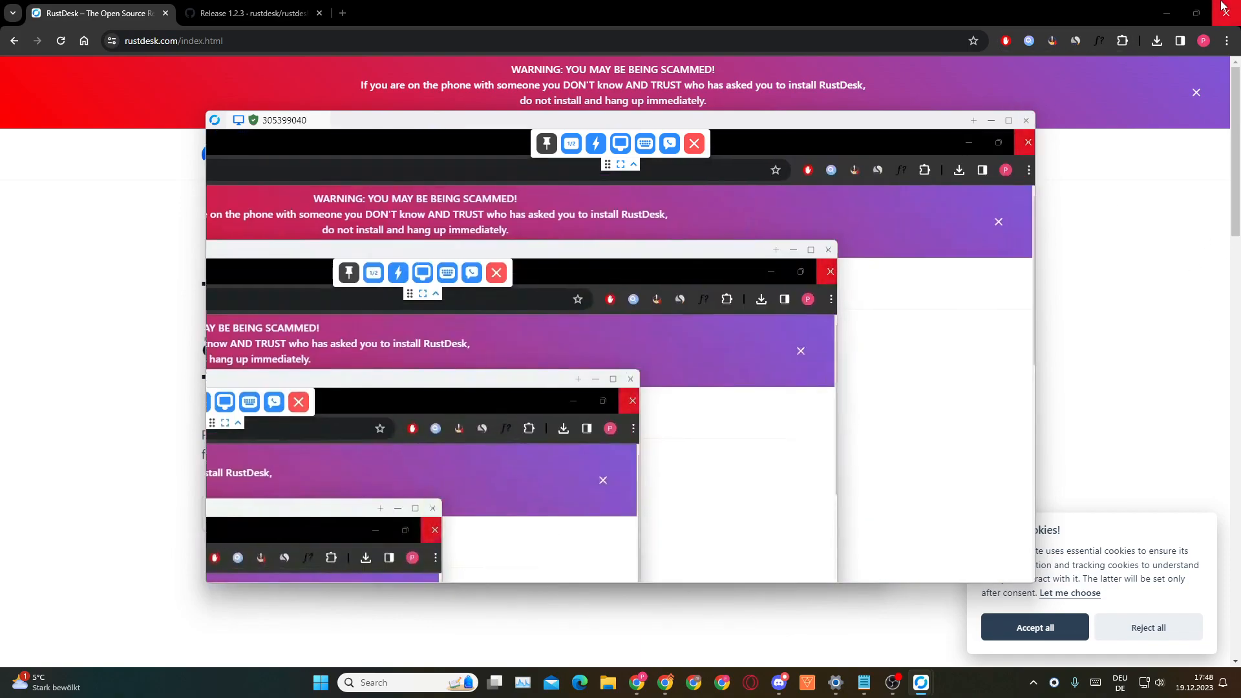
Close the remote desktop connection and confirm the closure
mouse_move(1213, 18)
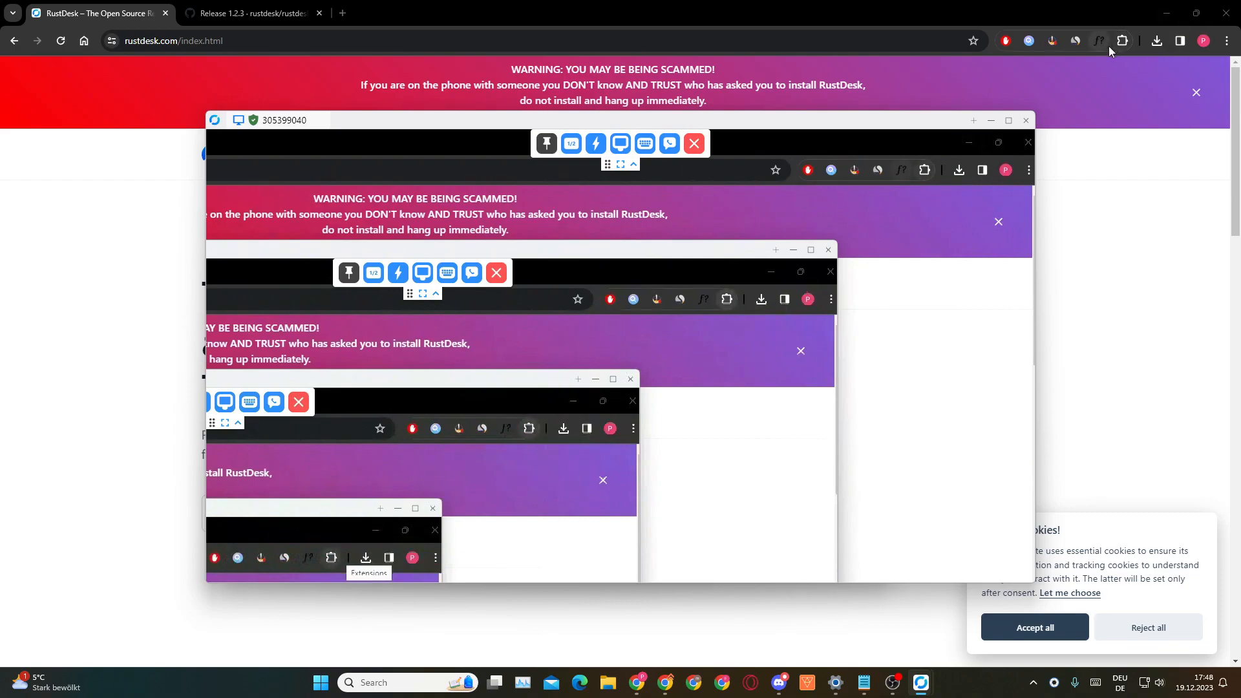
click(695, 143)
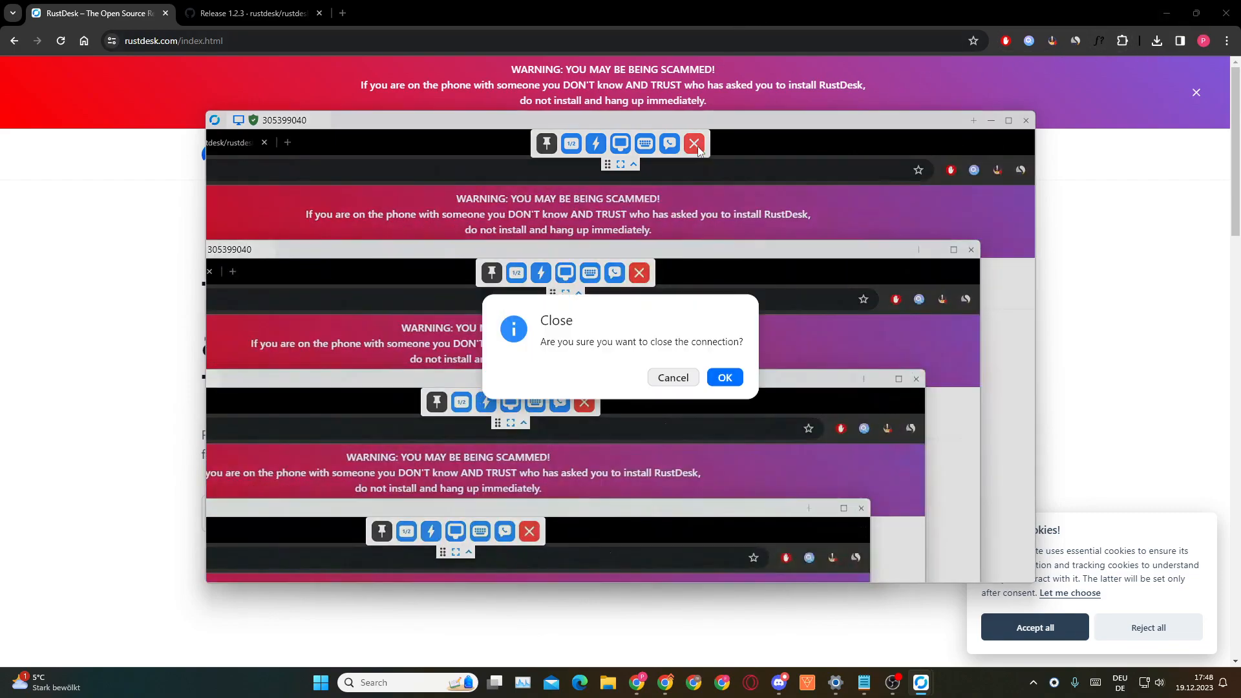
click(729, 384)
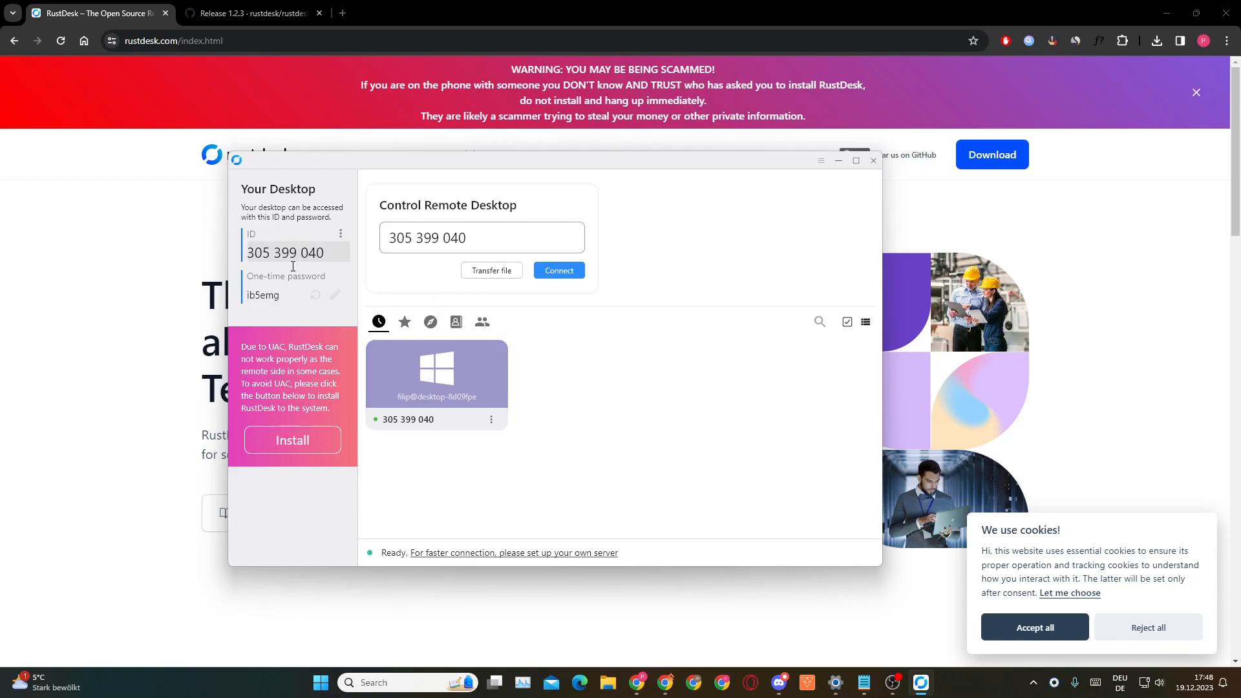
Open the general settings, try the Dark theme, and switch the theme to Light
click(341, 238)
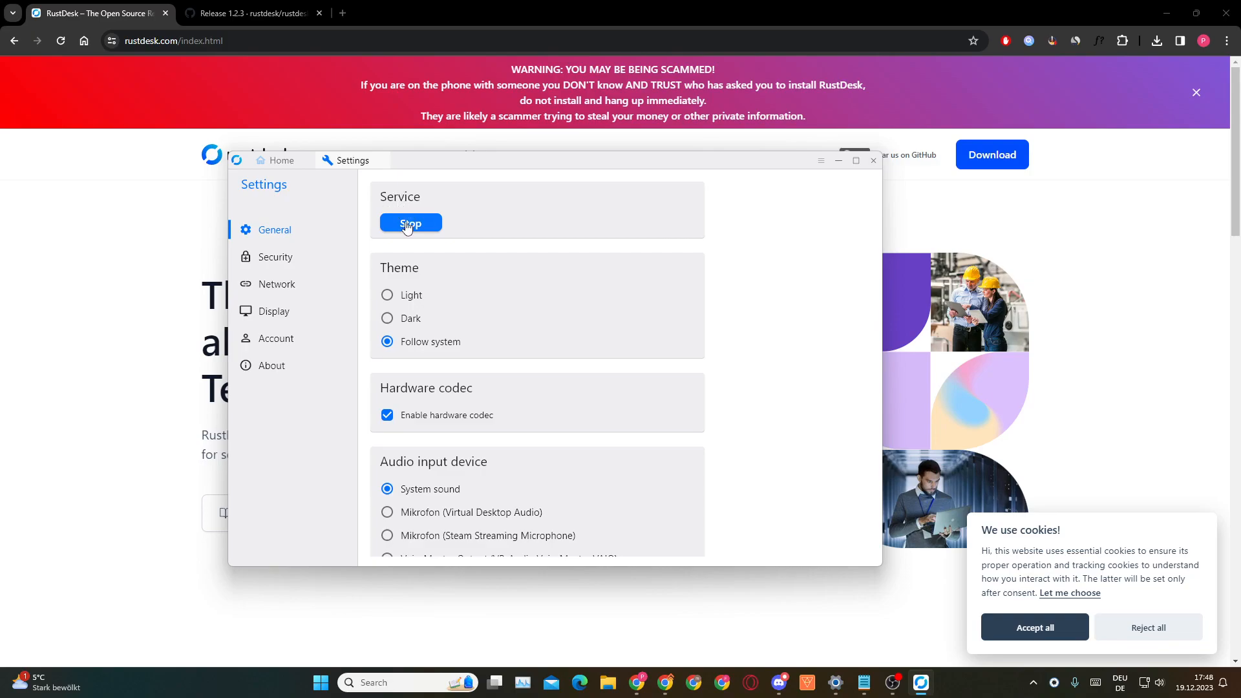
click(387, 318)
scroll(549, 358, down, 3)
scroll(518, 366, up, 3)
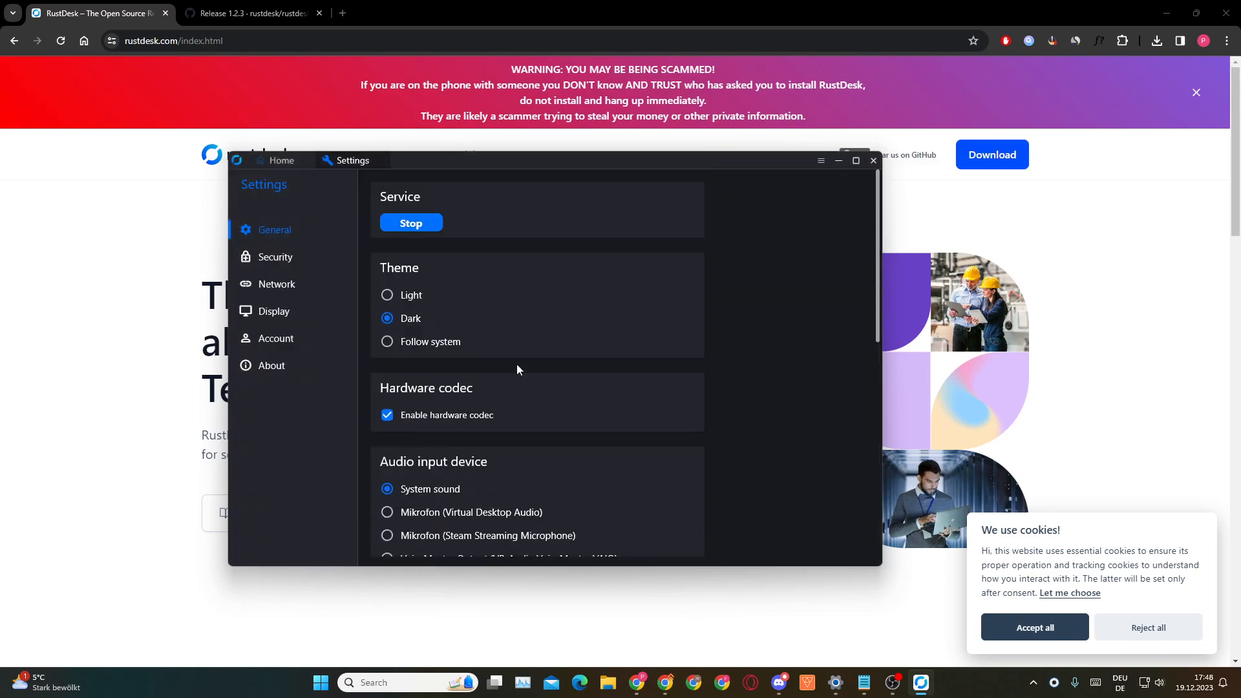
click(387, 296)
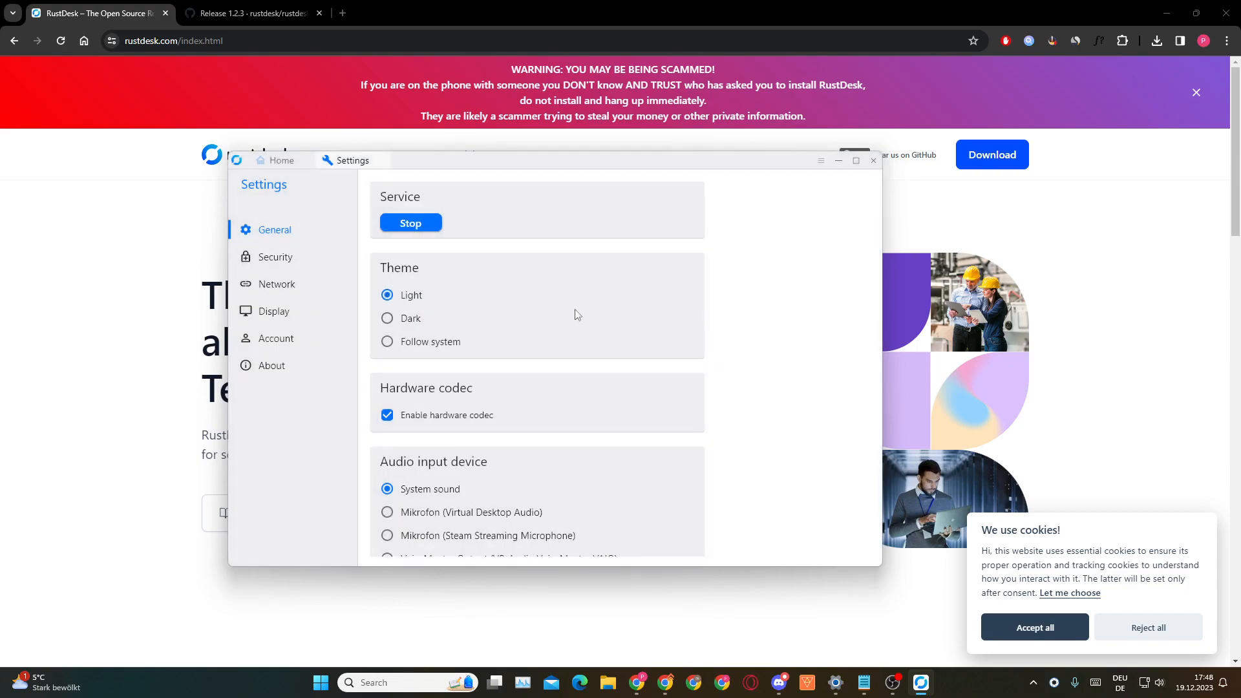
click(387, 343)
Review the hardware codec, audio input device, recording, language and other options in the general settings
scroll(401, 298, down, 3)
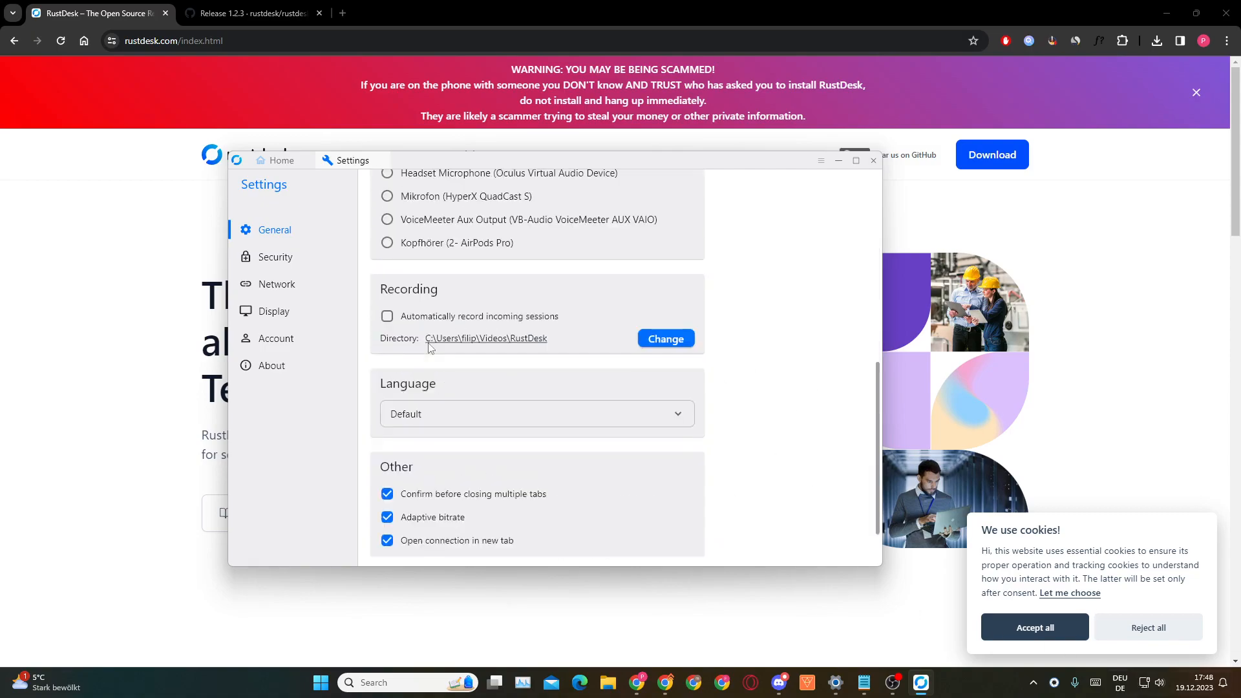
scroll(424, 299, up, 1)
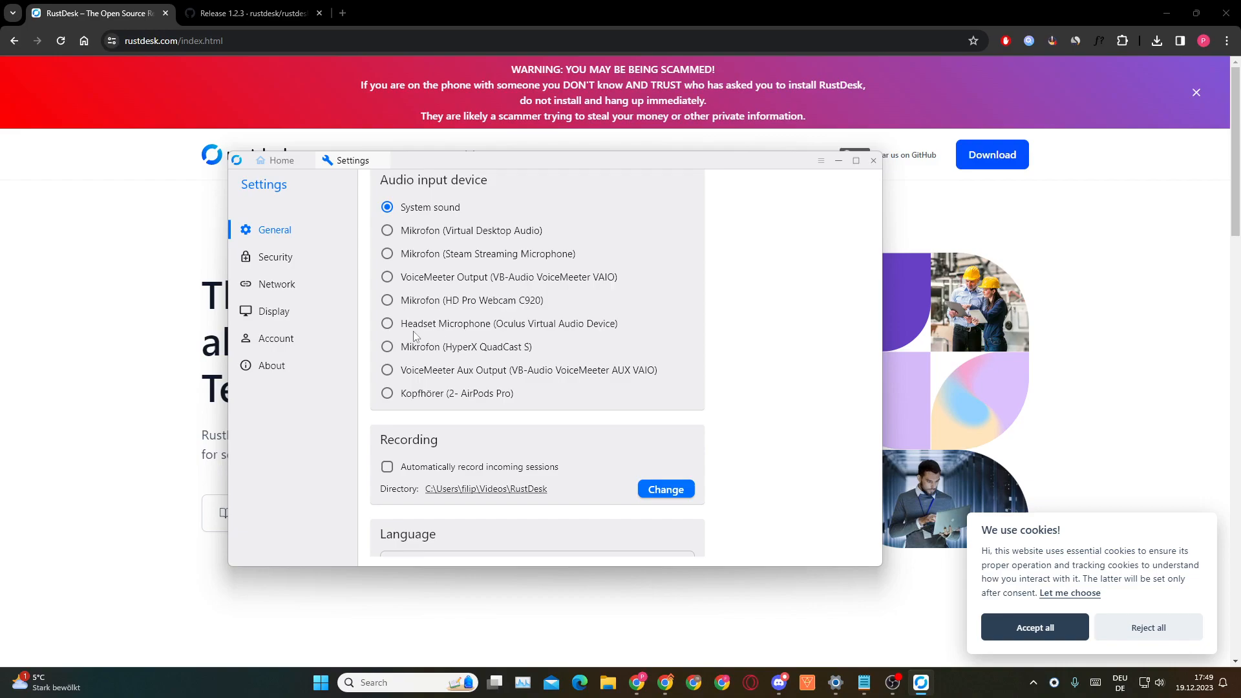
scroll(456, 316, up, 2)
scroll(406, 318, down, 2)
scroll(452, 311, up, 2)
scroll(450, 266, down, 2)
scroll(428, 416, up, 2)
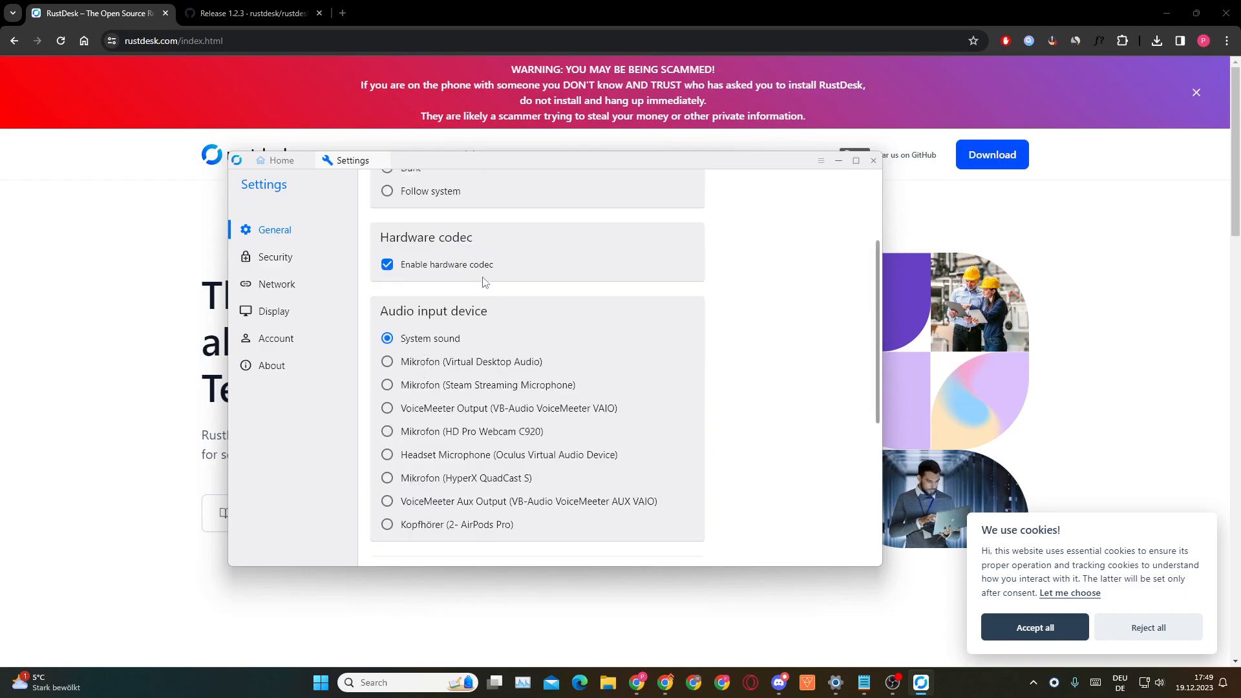
scroll(436, 338, down, 2)
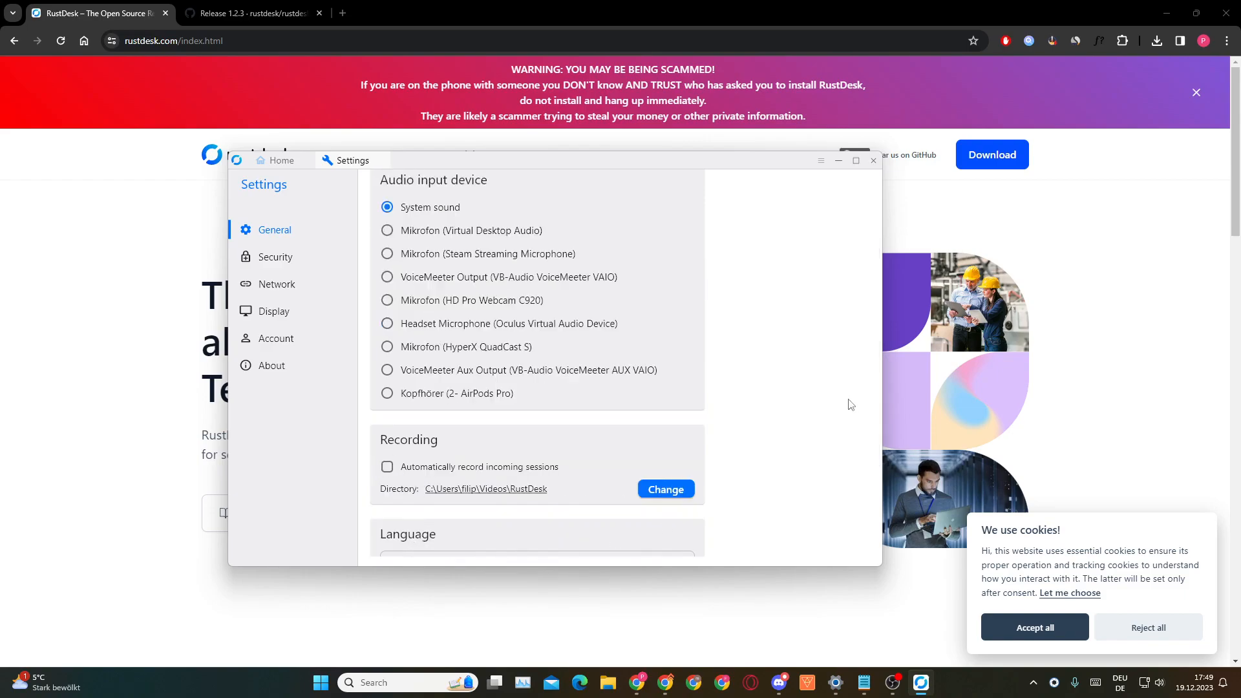
Look through the available interface languages in the general settings, leaving the language at Default
drag(880, 400, 871, 520)
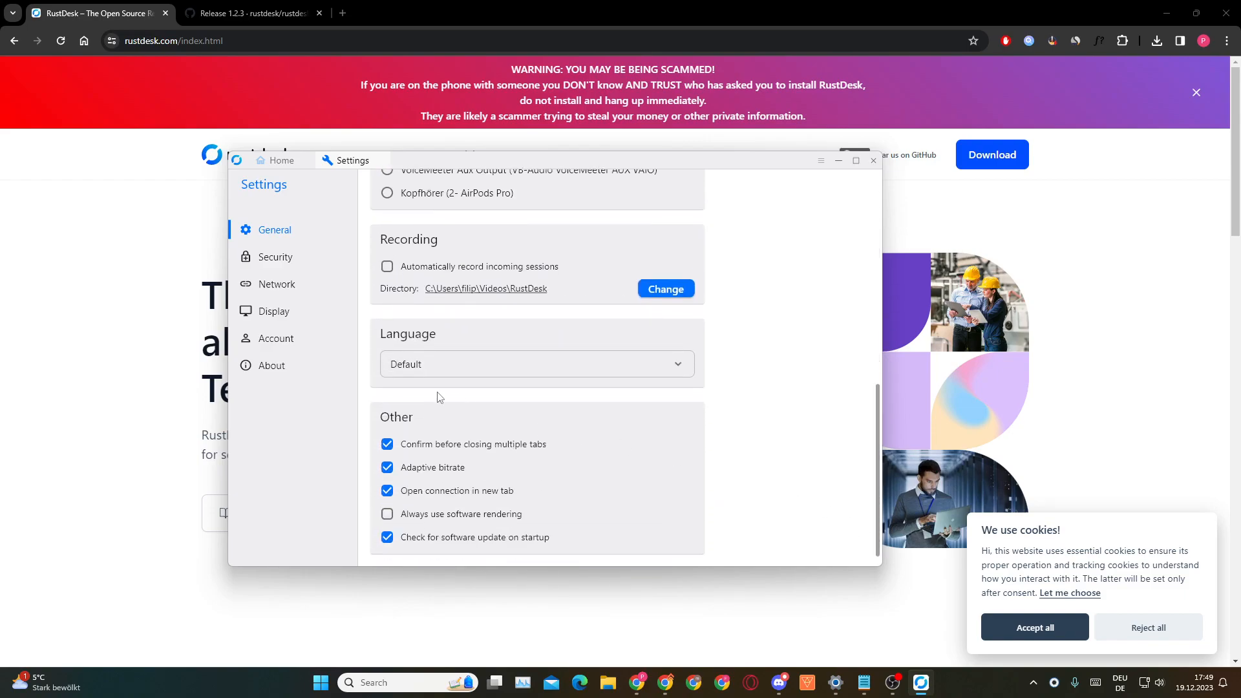
click(423, 366)
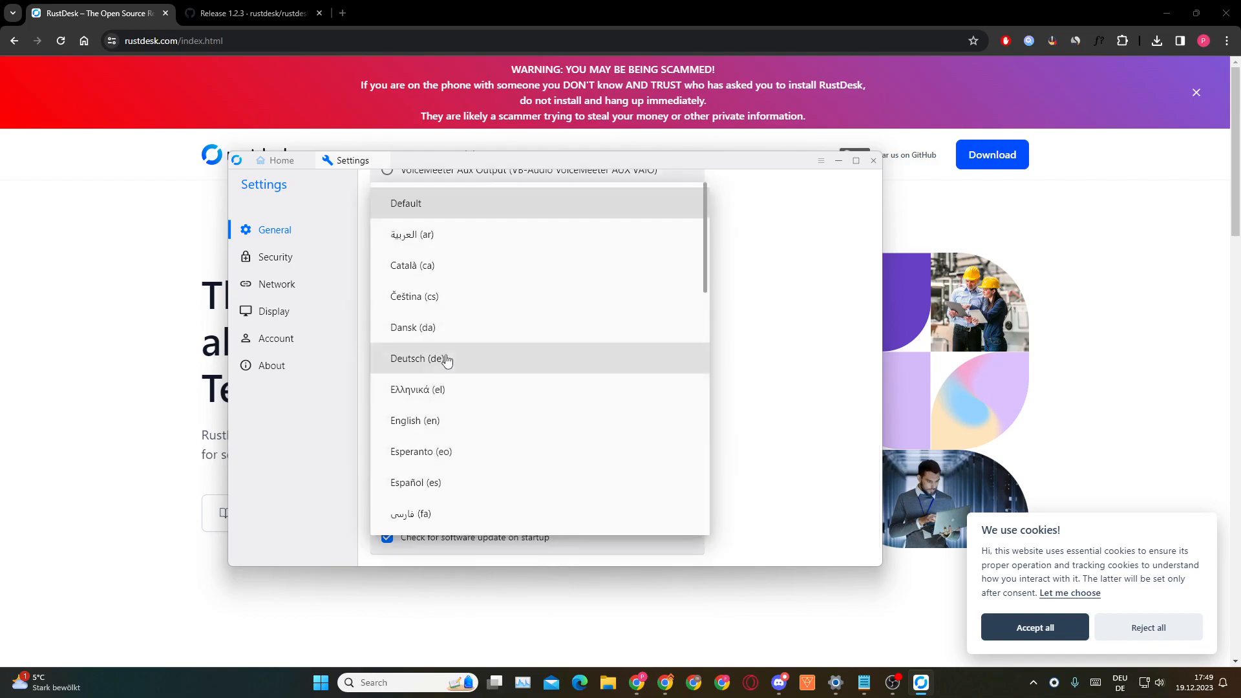
click(320, 465)
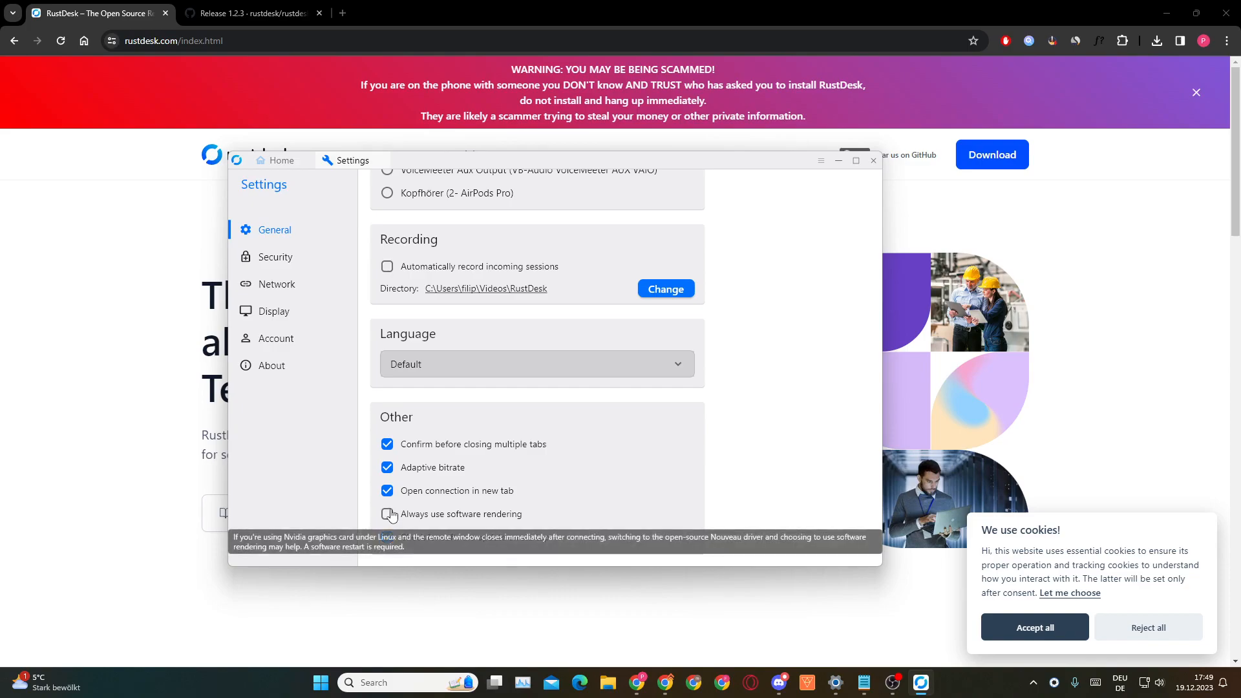
Open the security settings and examine the available permission presets, keeping Custom selected
click(249, 262)
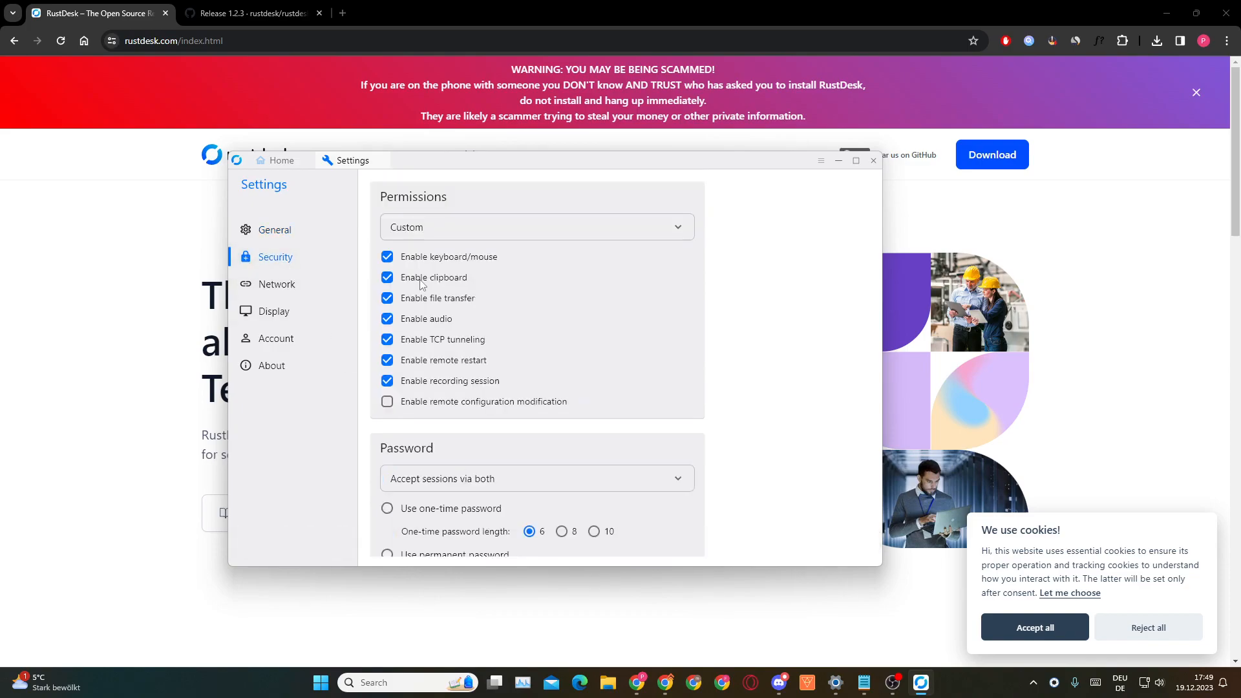
click(456, 234)
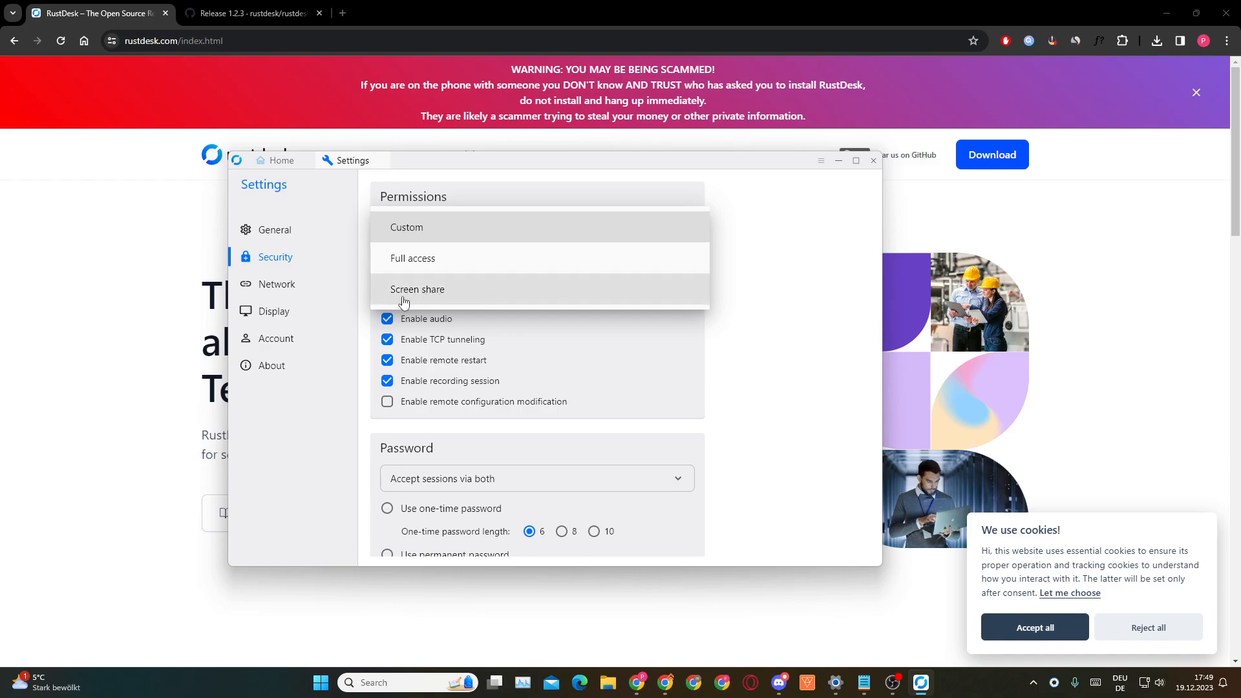
click(813, 307)
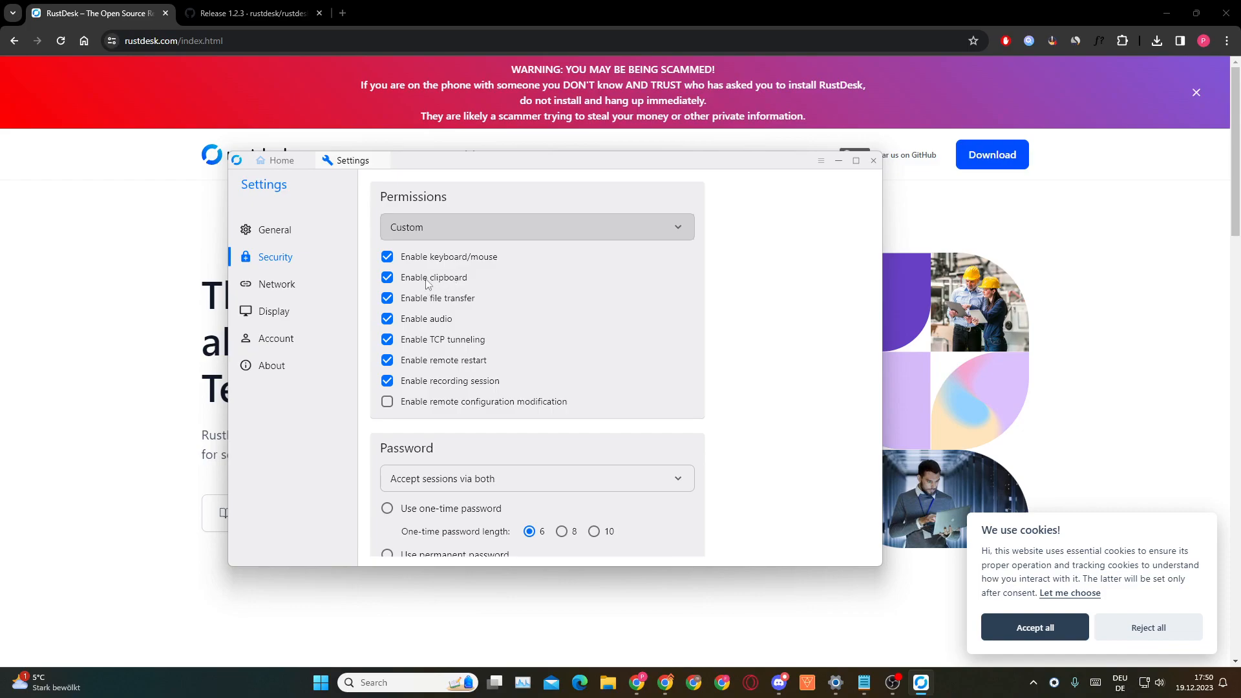
Examine the password acceptance options in the security settings and check the one-time password on the home page
scroll(464, 357, down, 2)
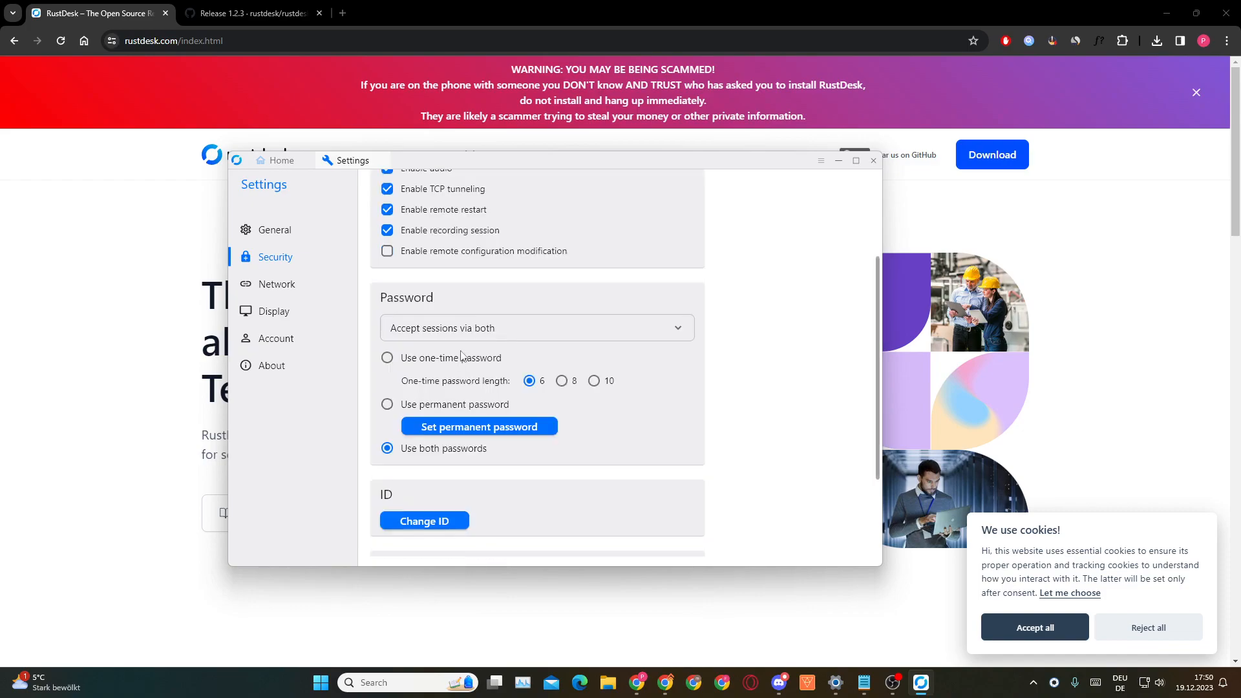
scroll(879, 340, down, 1)
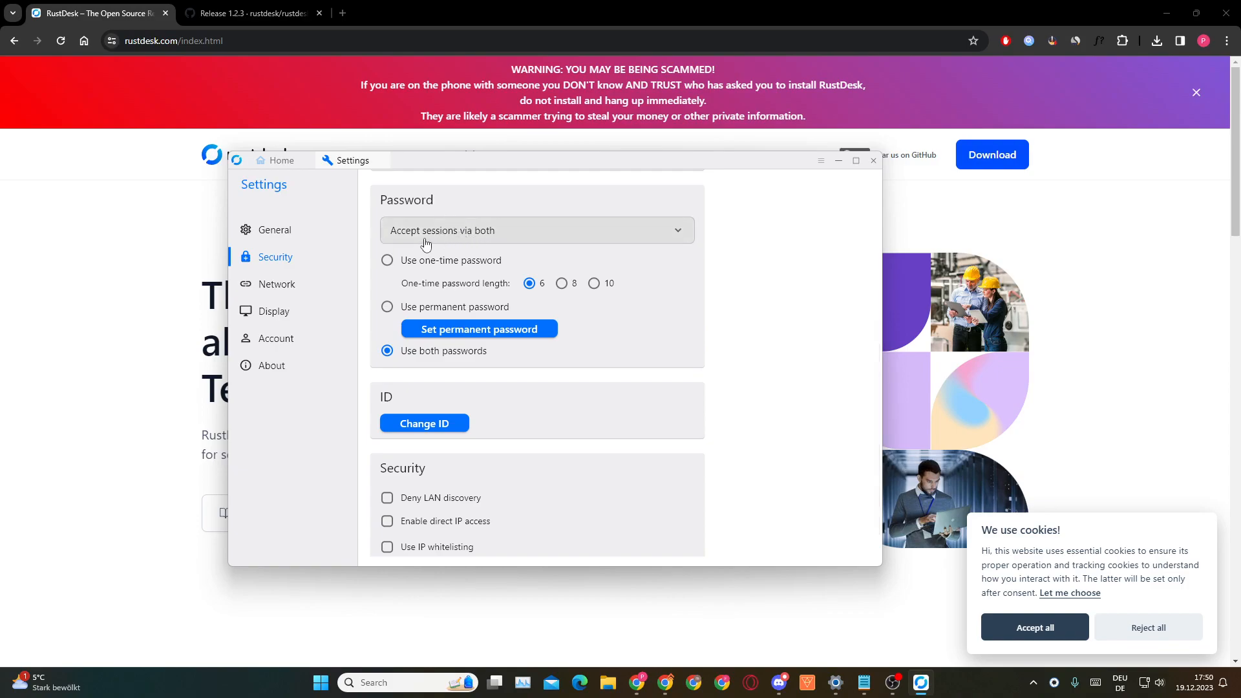
click(453, 240)
click(771, 277)
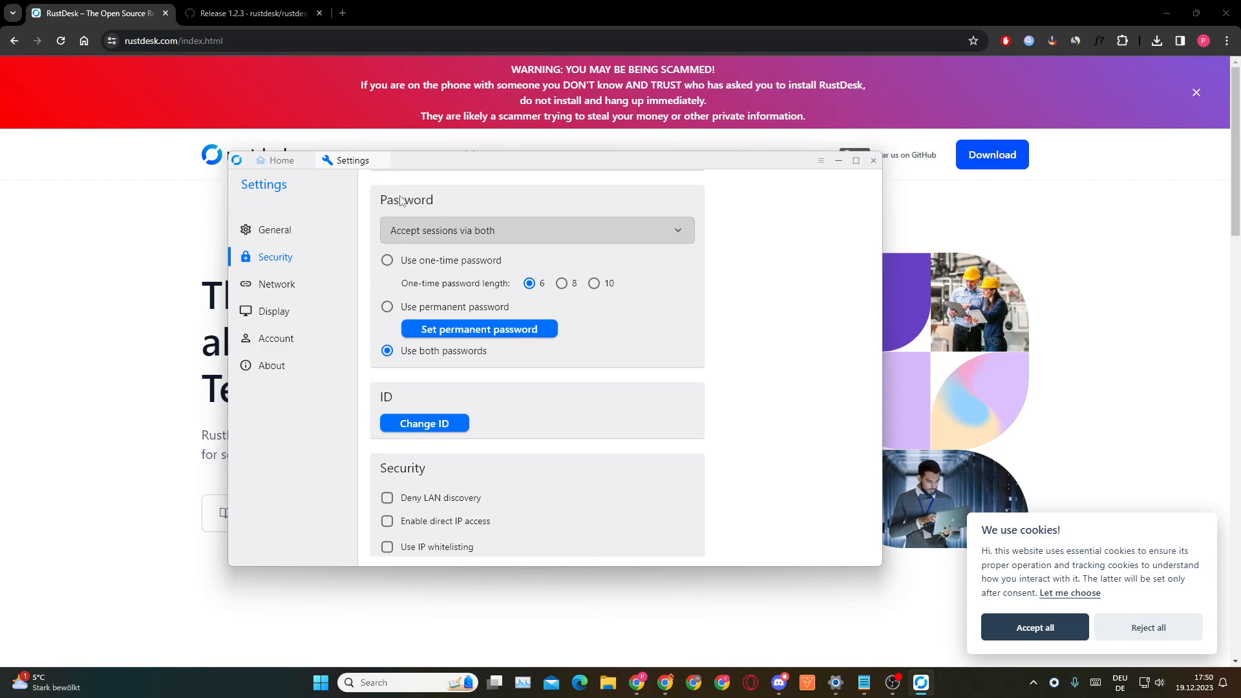
click(277, 161)
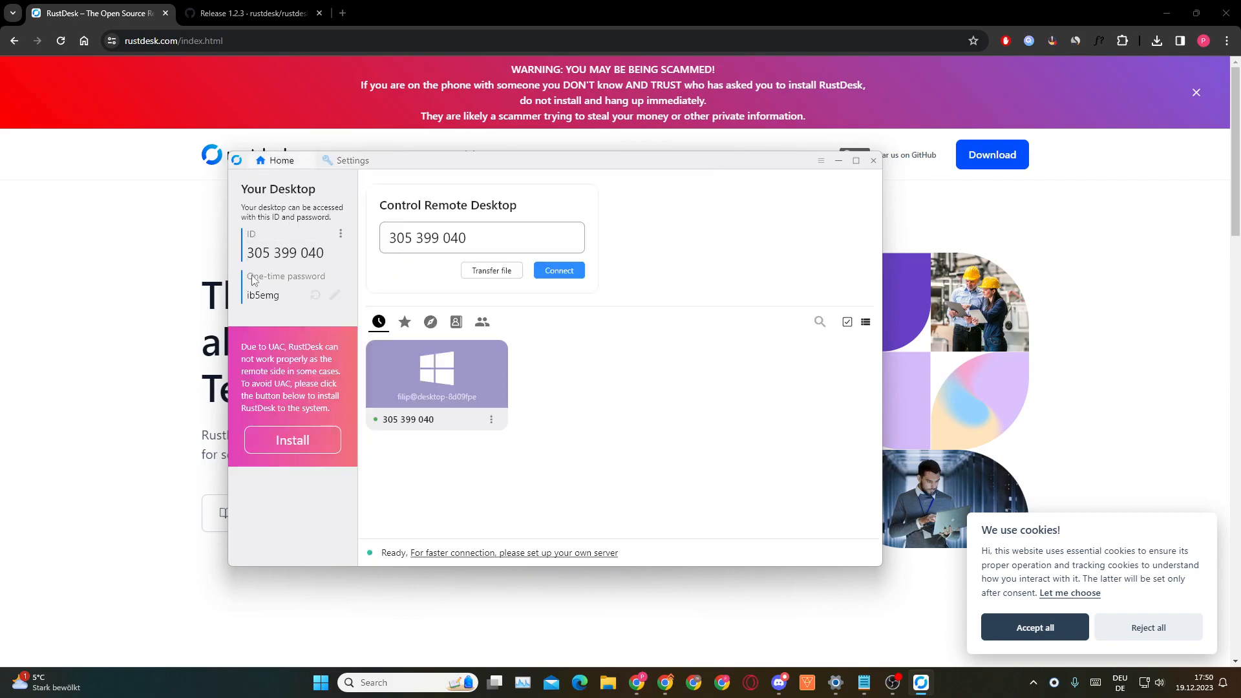
click(349, 160)
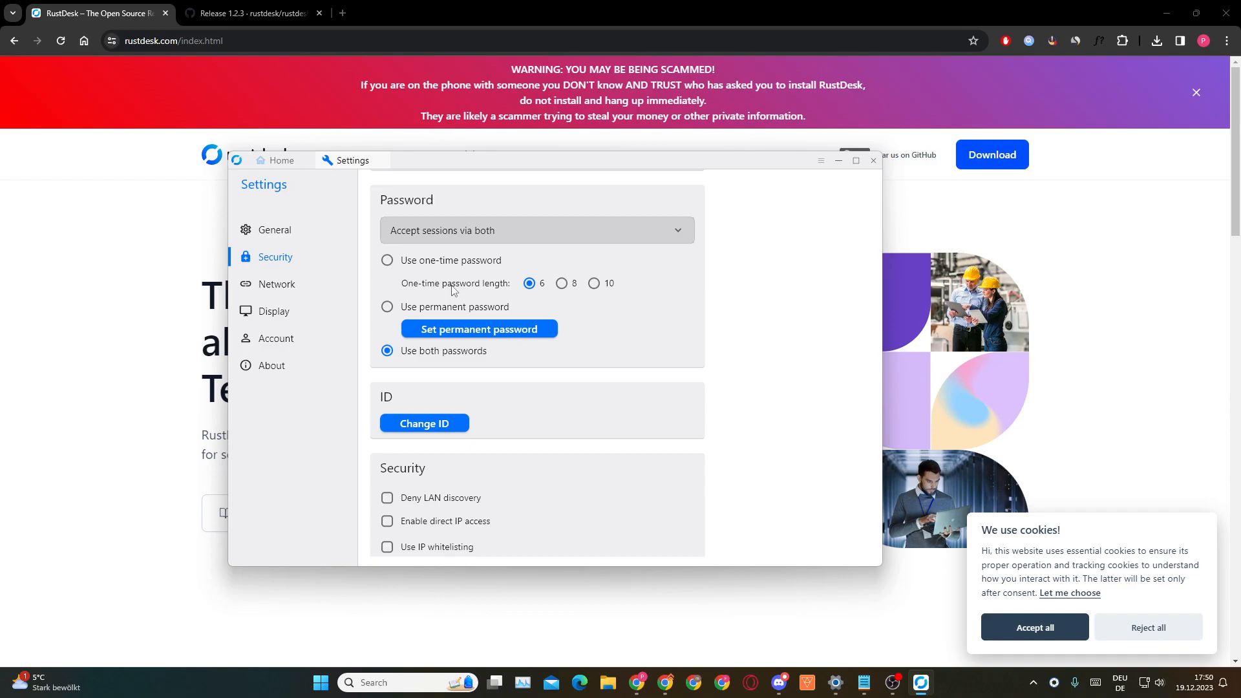
View the requirements for a new ID in the Change ID dialog and cancel without changing it
scroll(802, 382, down, 1)
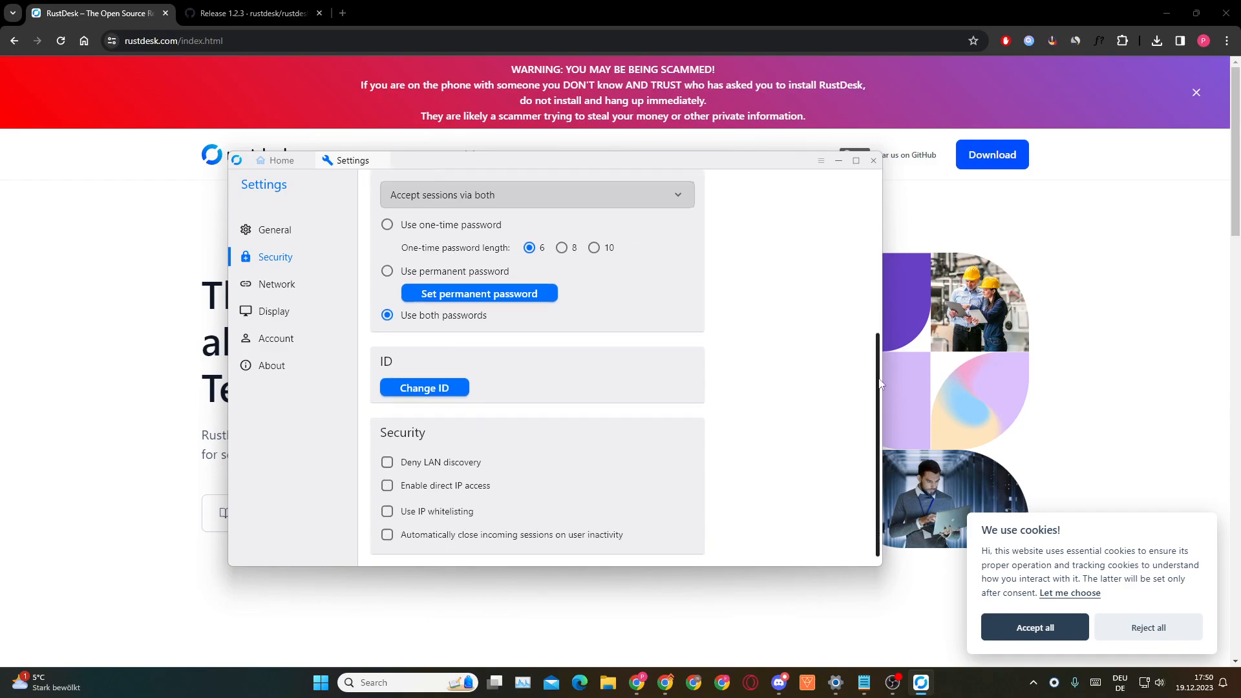
click(417, 389)
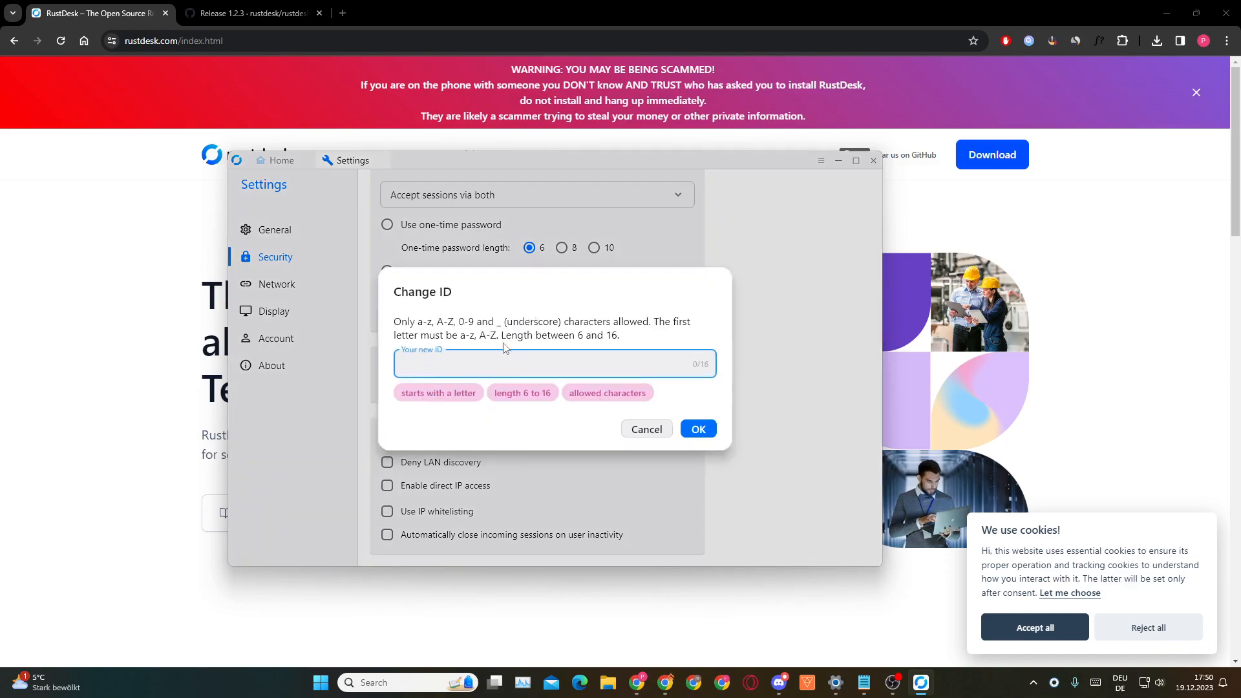
click(649, 433)
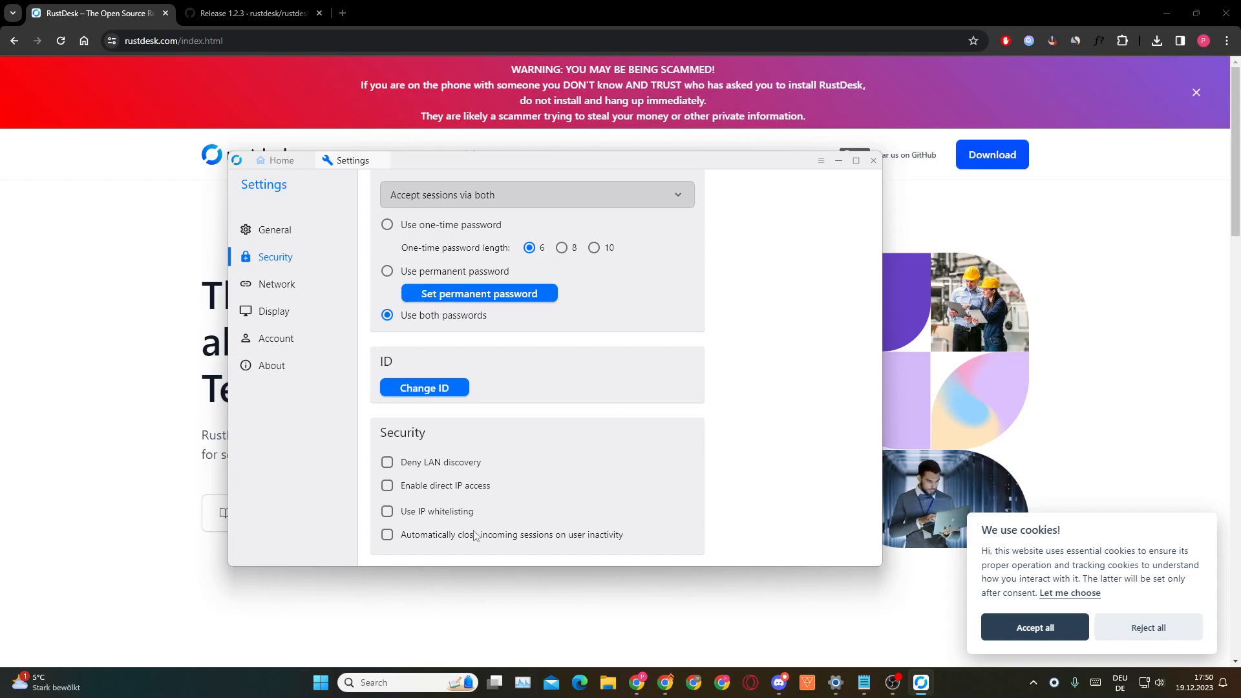
Review the network server settings and the default view, scroll and image quality options in the display settings
click(274, 284)
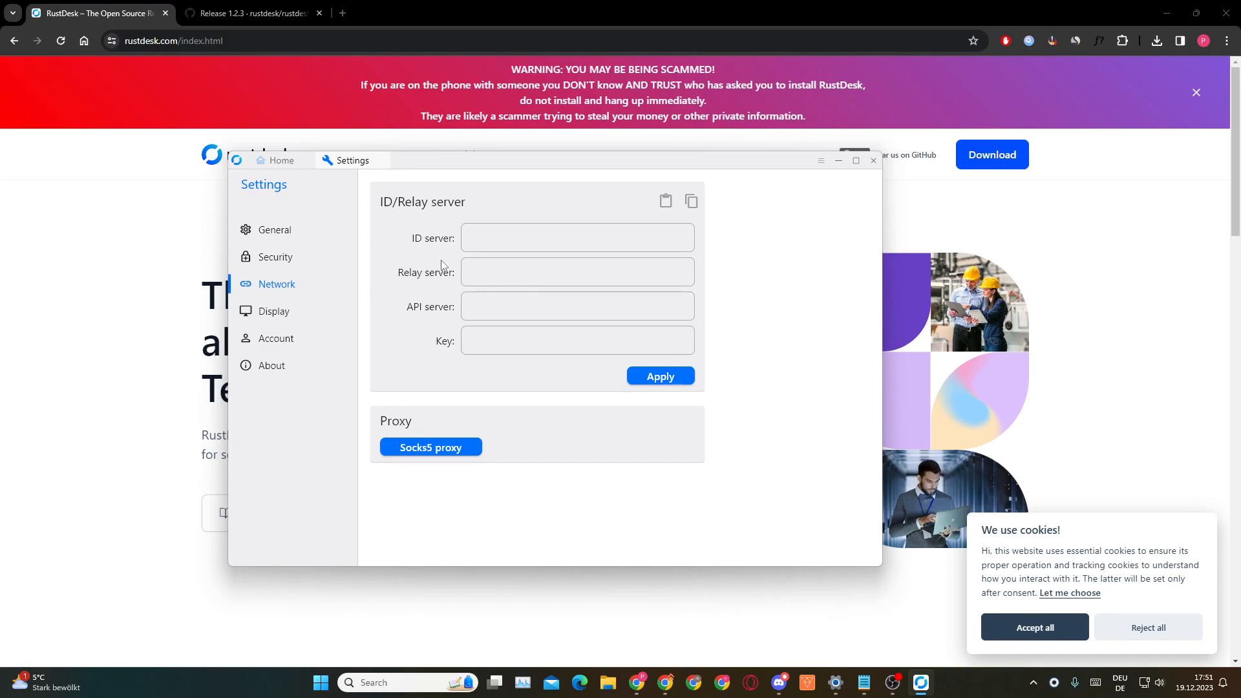
click(273, 315)
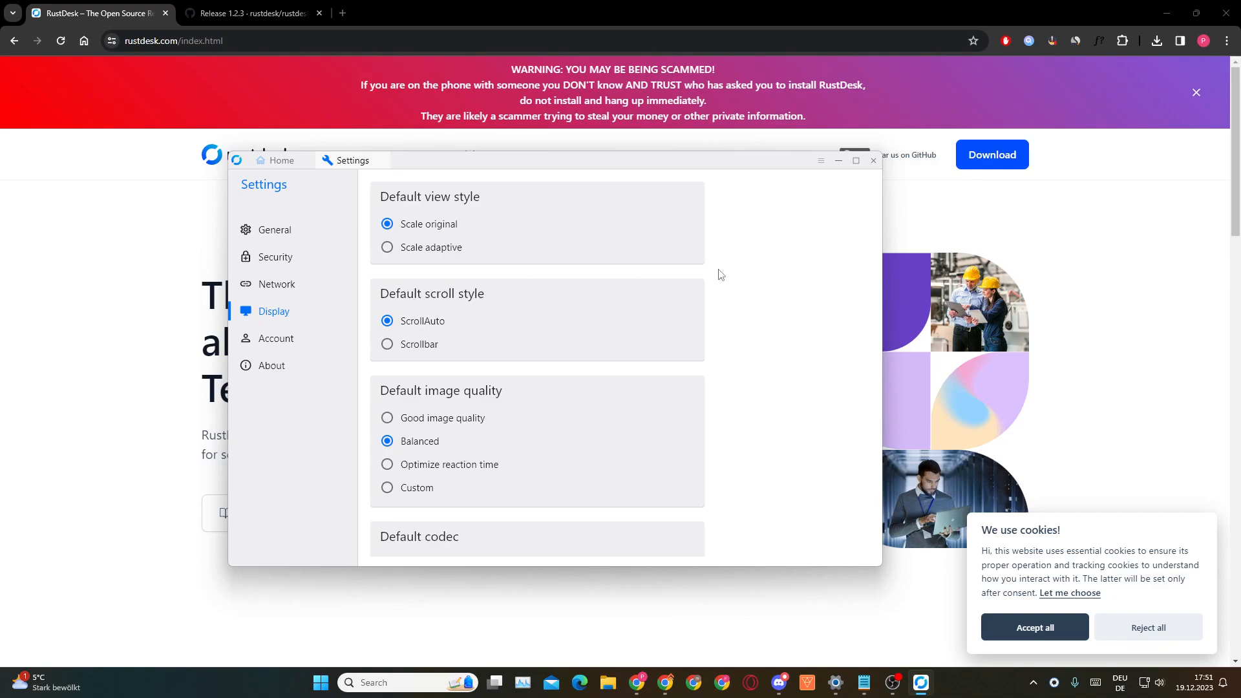
drag(878, 272, 883, 280)
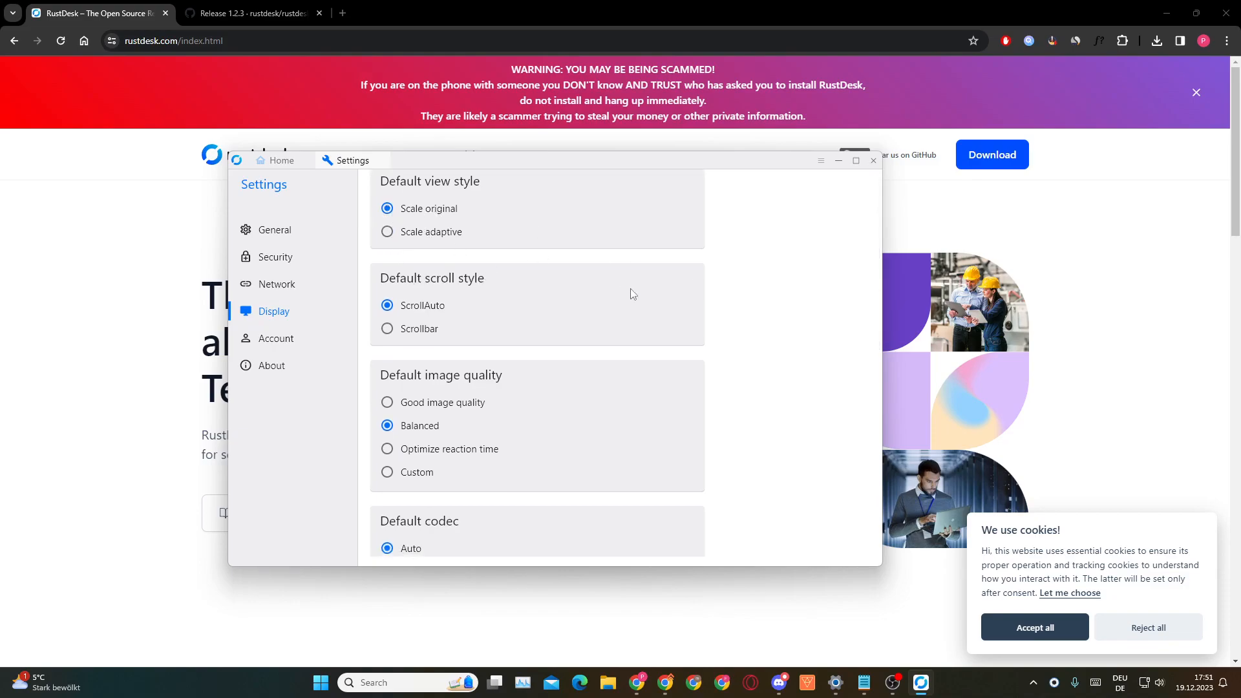
click(125, 129)
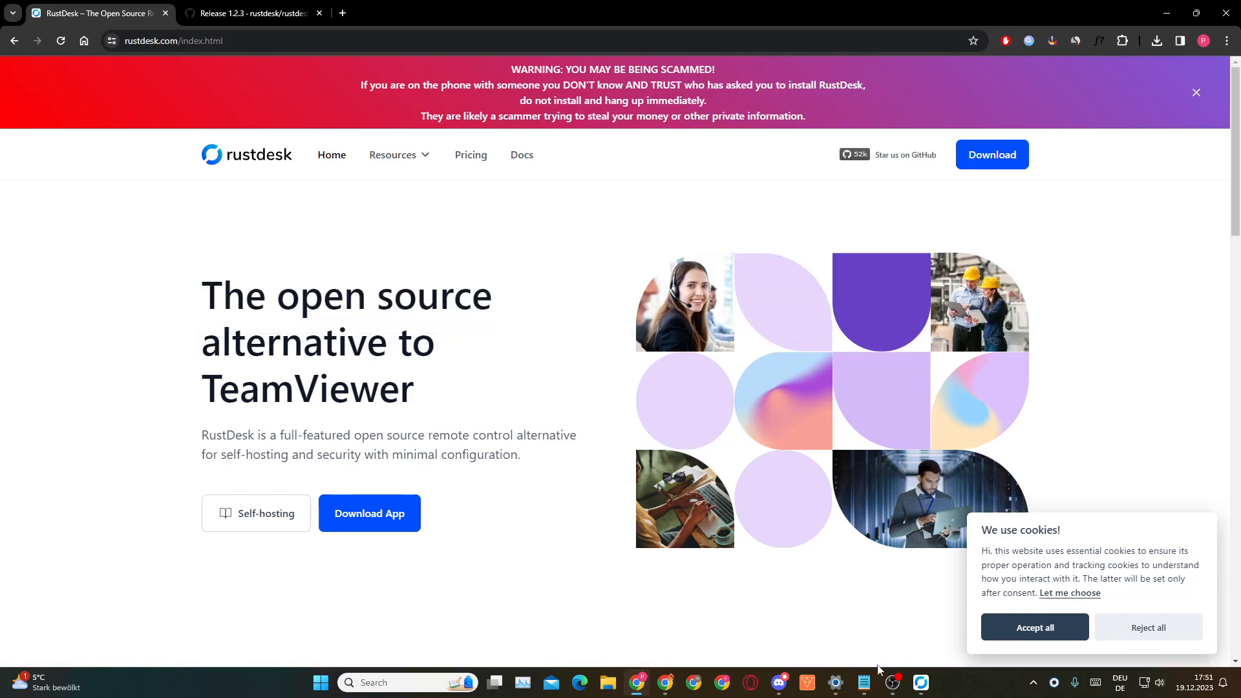
click(921, 683)
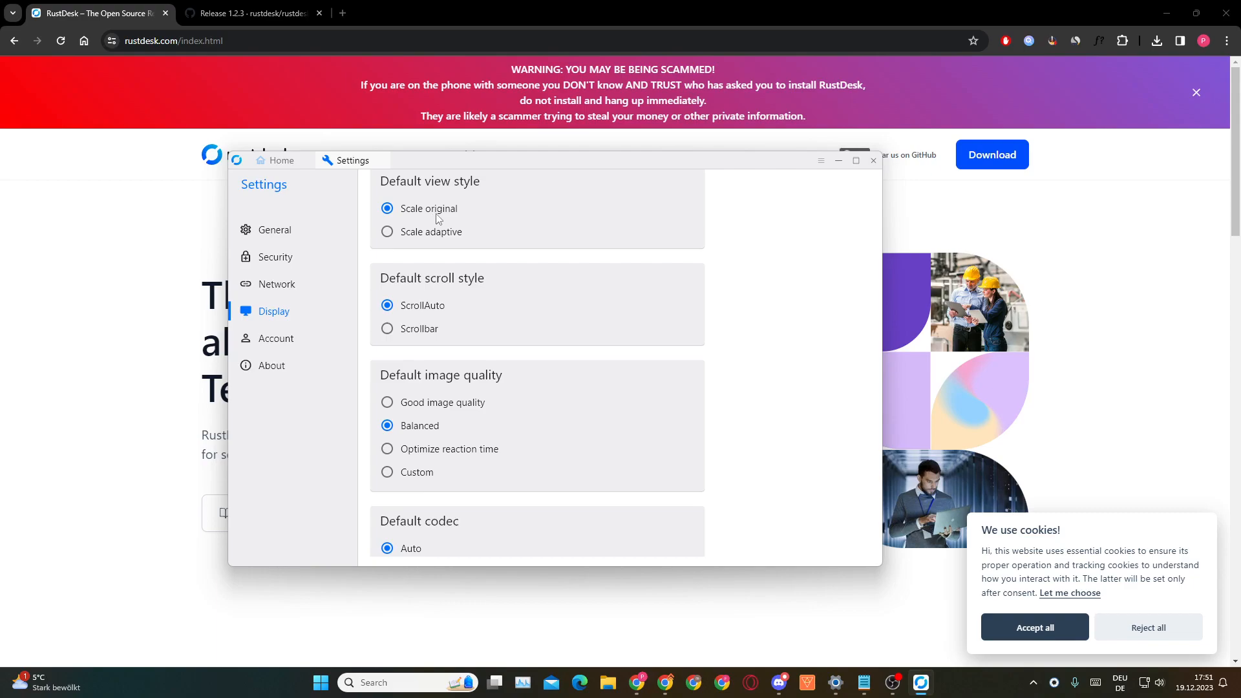
Try the Scale adaptive default view style, restore Scale original, and review the remaining display options
click(386, 233)
click(387, 208)
scroll(847, 401, down, 3)
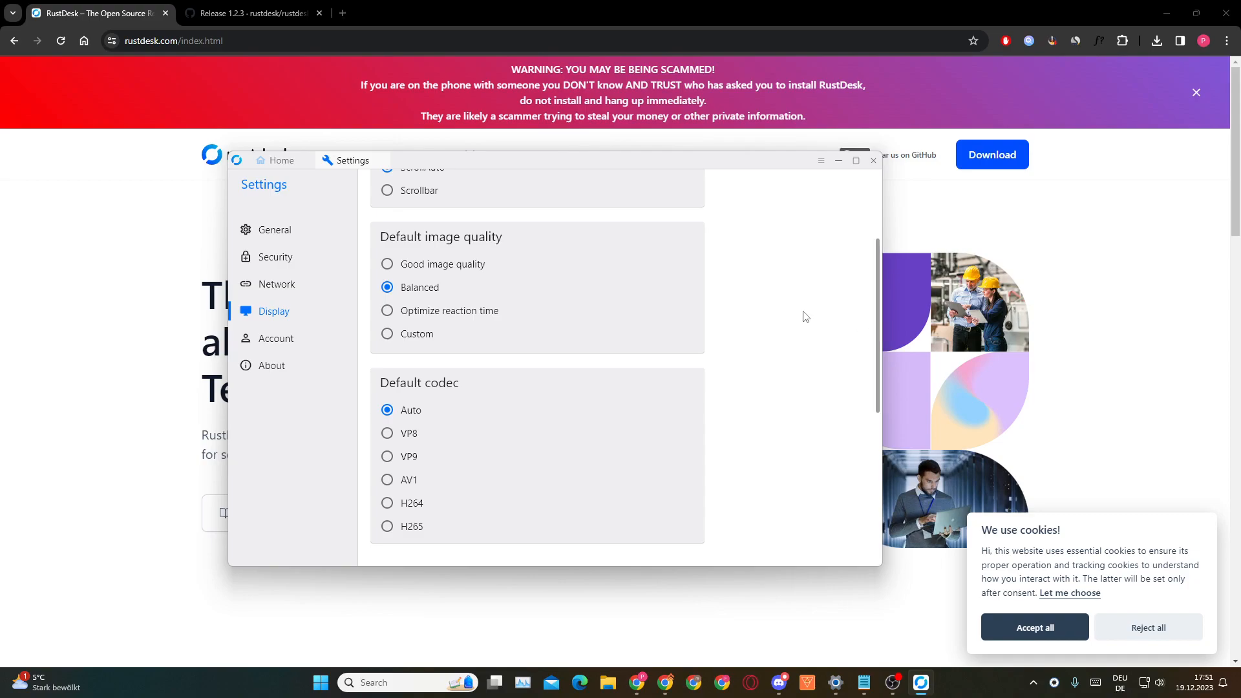
drag(877, 338, 878, 495)
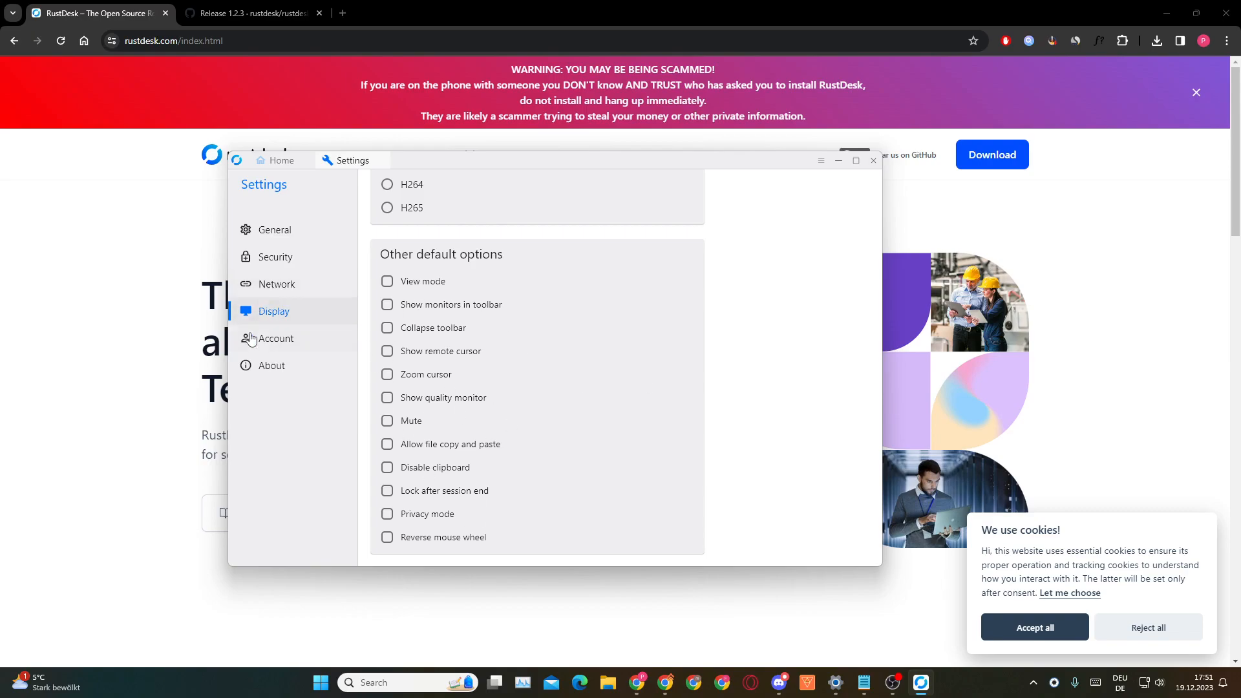
View the account settings and the program's version and copyright information
click(288, 347)
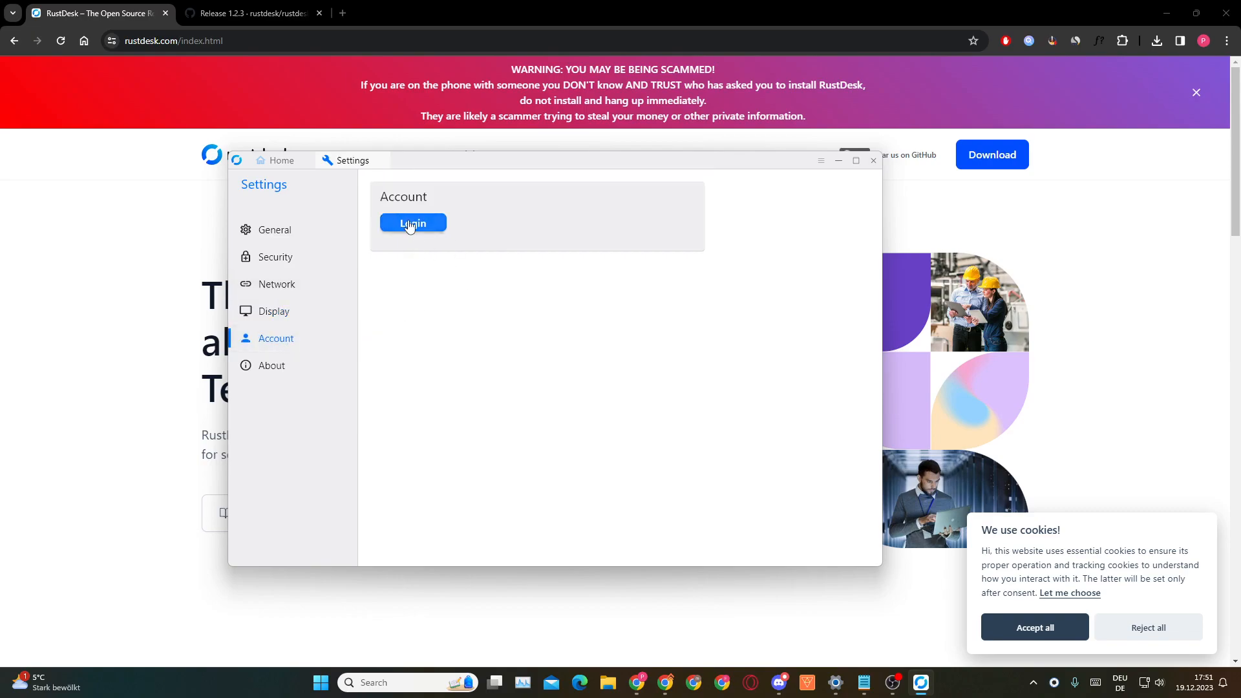
click(269, 370)
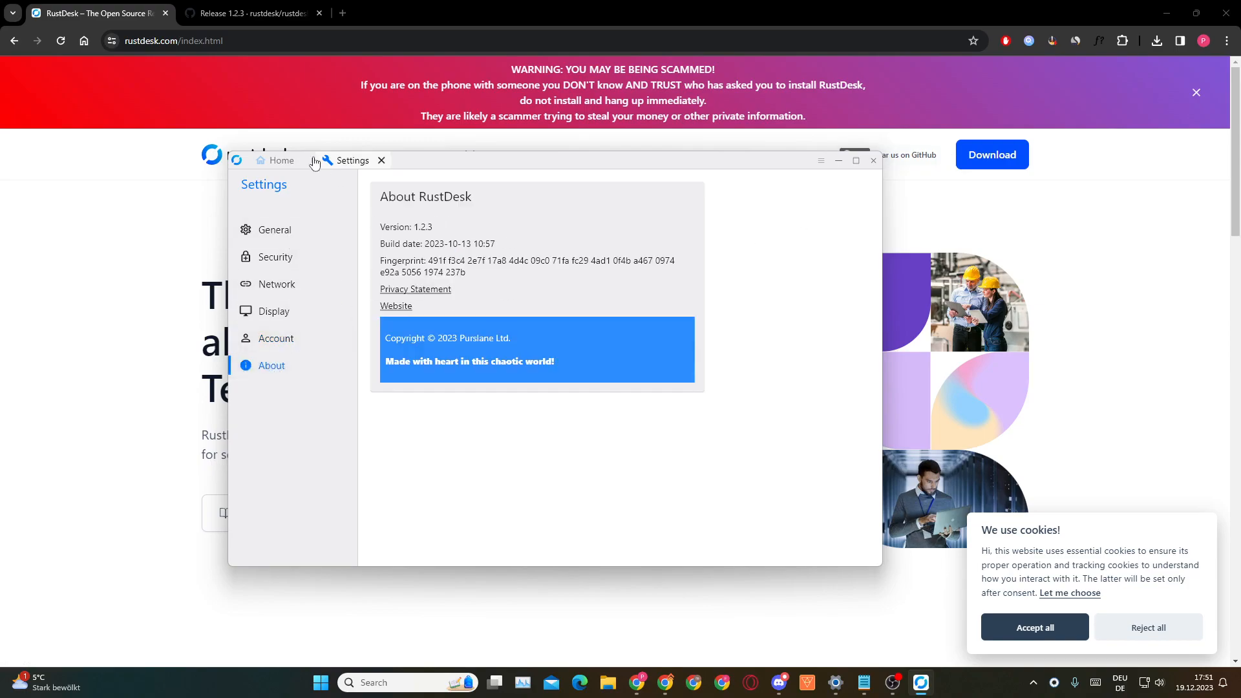
Return to the home page and clear the remote ID from the remote desktop control field
click(271, 161)
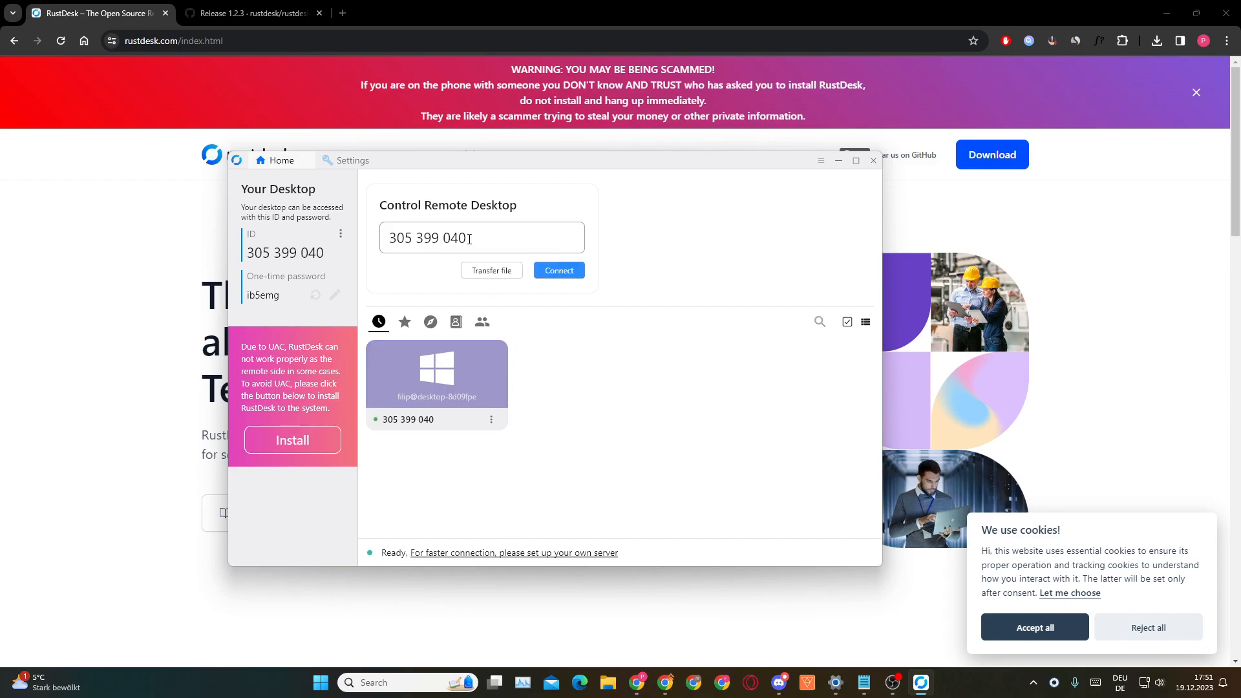
click(414, 239)
drag(500, 235, 373, 248)
click(672, 243)
click(415, 243)
click(692, 256)
drag(495, 240, 367, 239)
key(BackSpace)
click(630, 244)
click(496, 276)
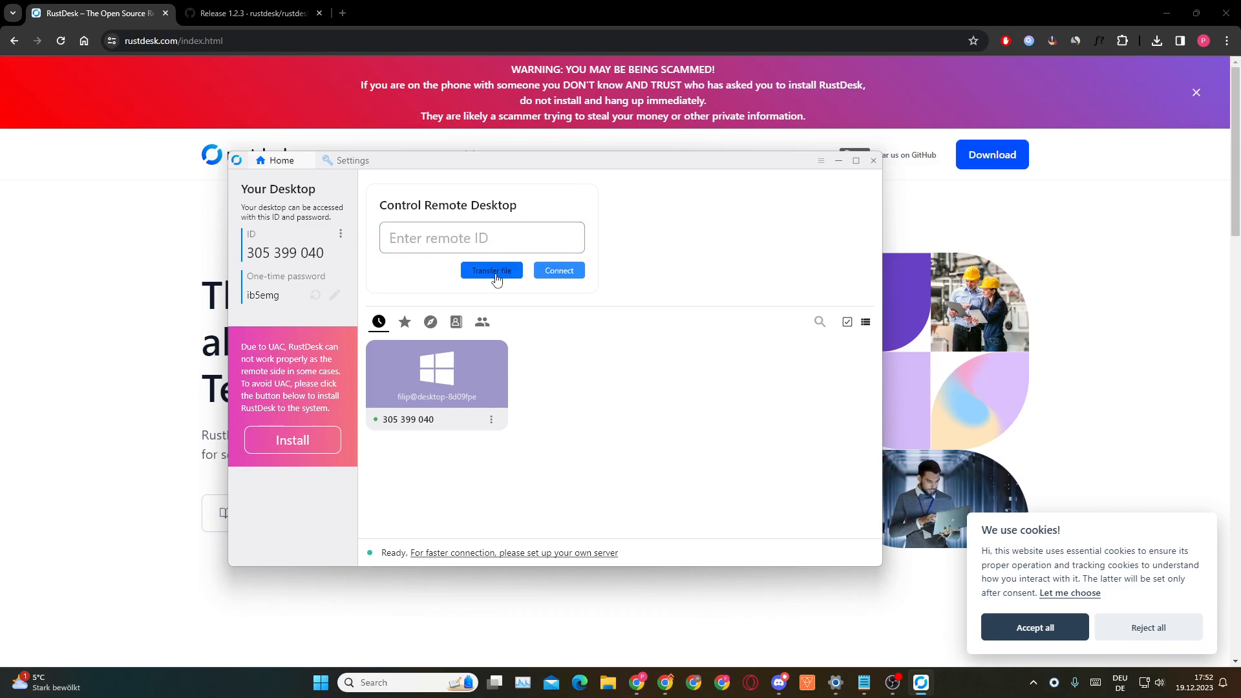
click(444, 235)
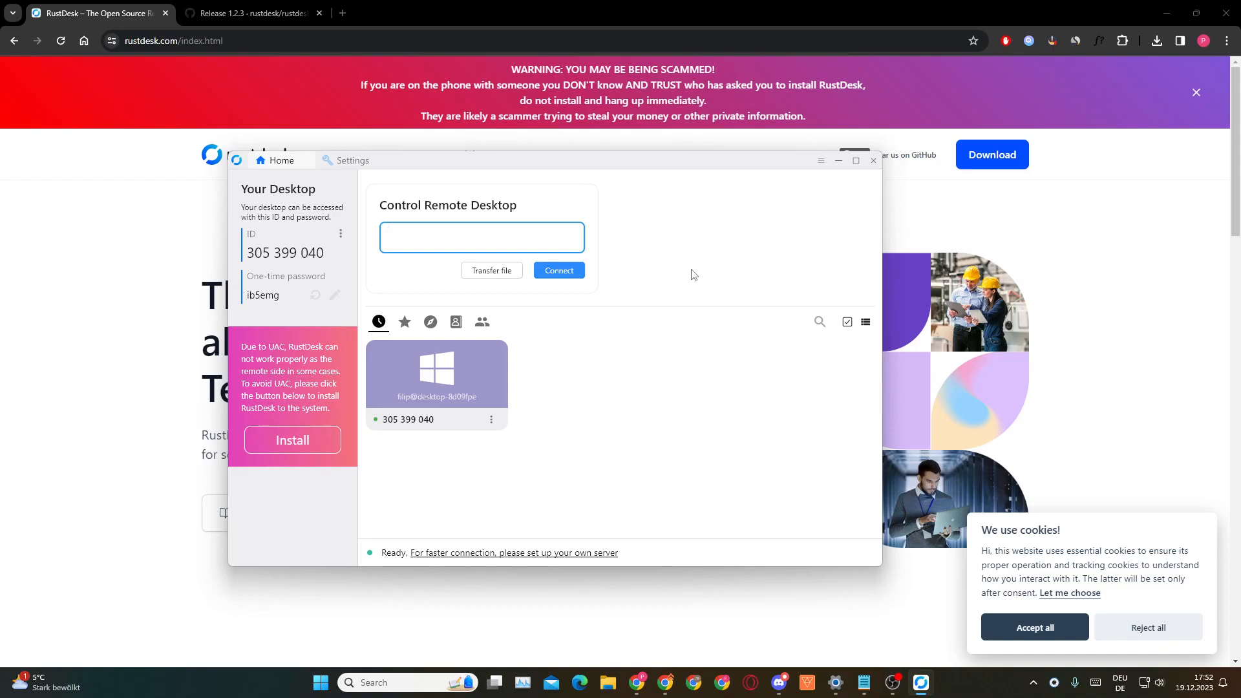
drag(521, 161, 493, 179)
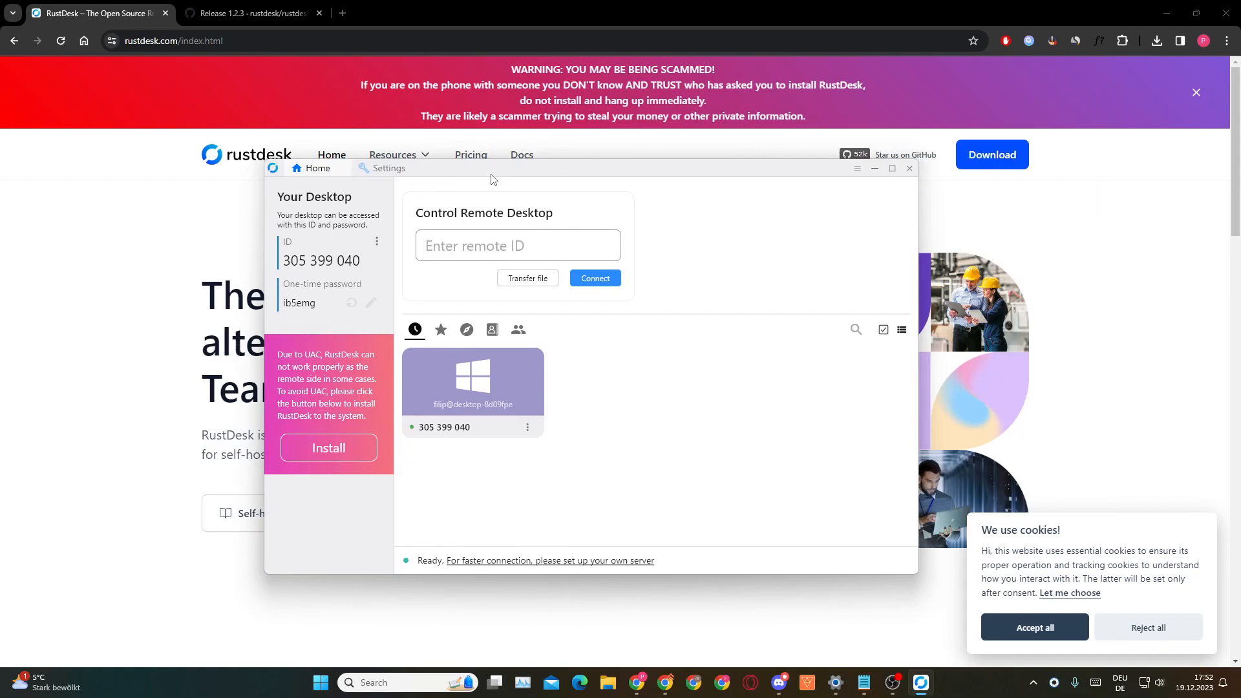